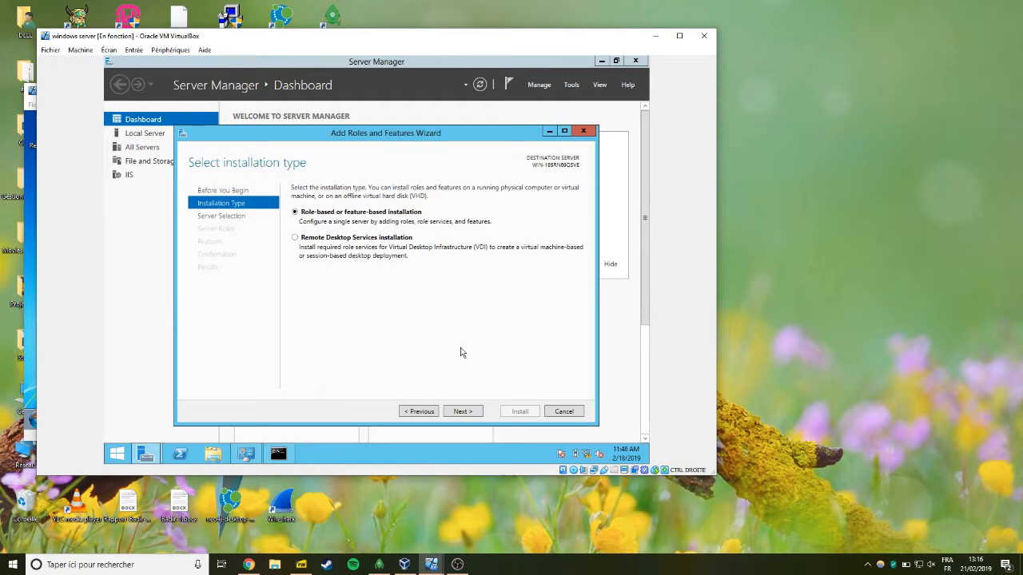
Step: Choose a role-based installation on the pool's server and add the Active Directory Domain Services role with its required features
left_click(443, 416)
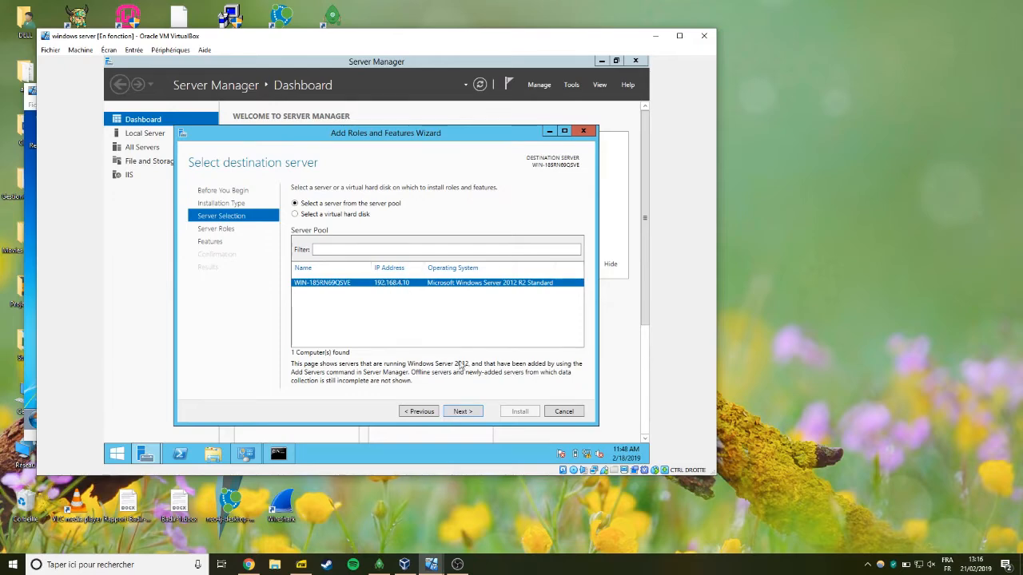
left_click(465, 412)
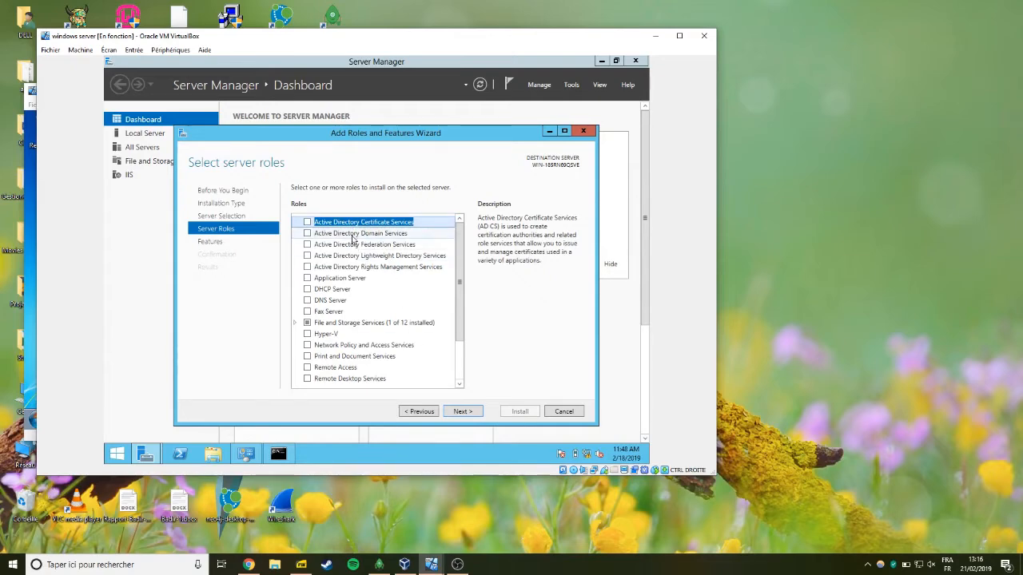
left_click(307, 235)
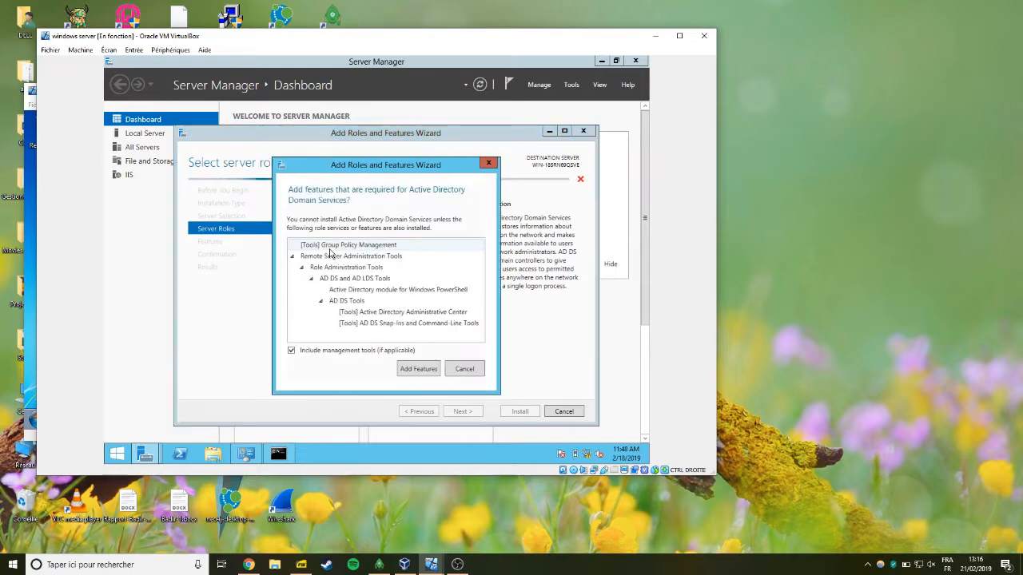
left_click(419, 370)
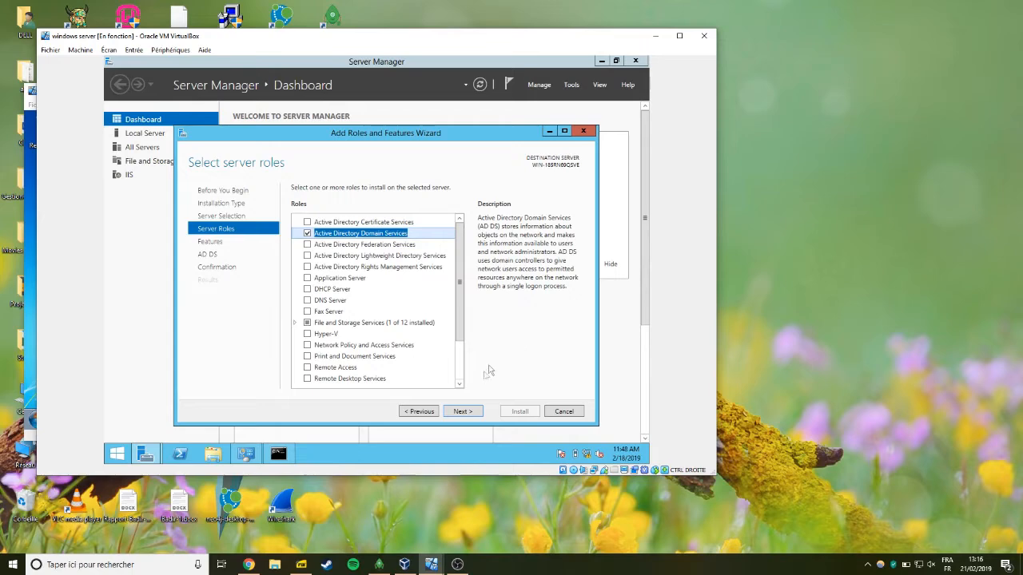
left_click(462, 412)
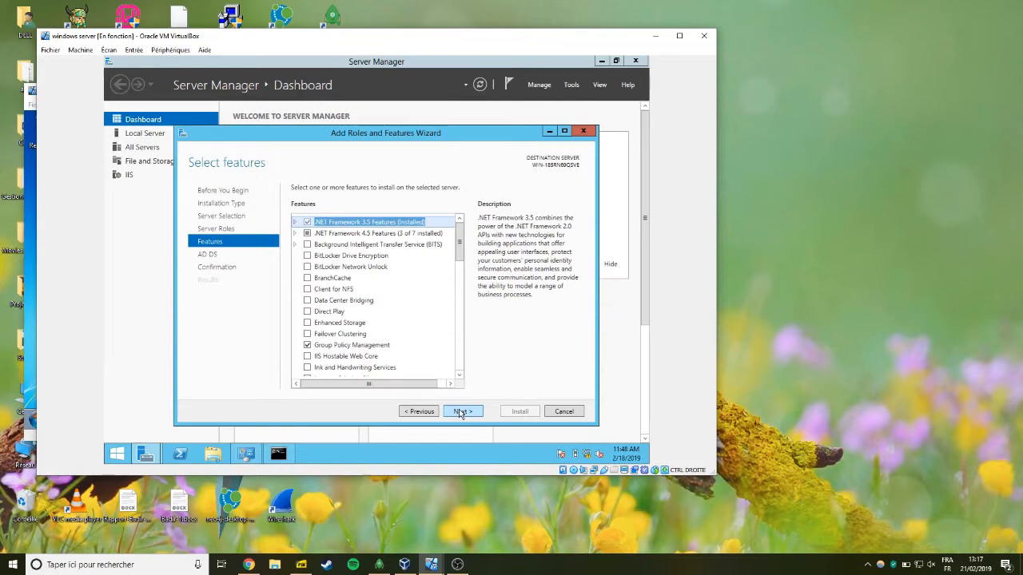
Step: Install the role with the preselected features, allowing the destination server to restart automatically if required
left_click_drag(463, 257, 475, 339)
scroll(333, 279, "down", 1)
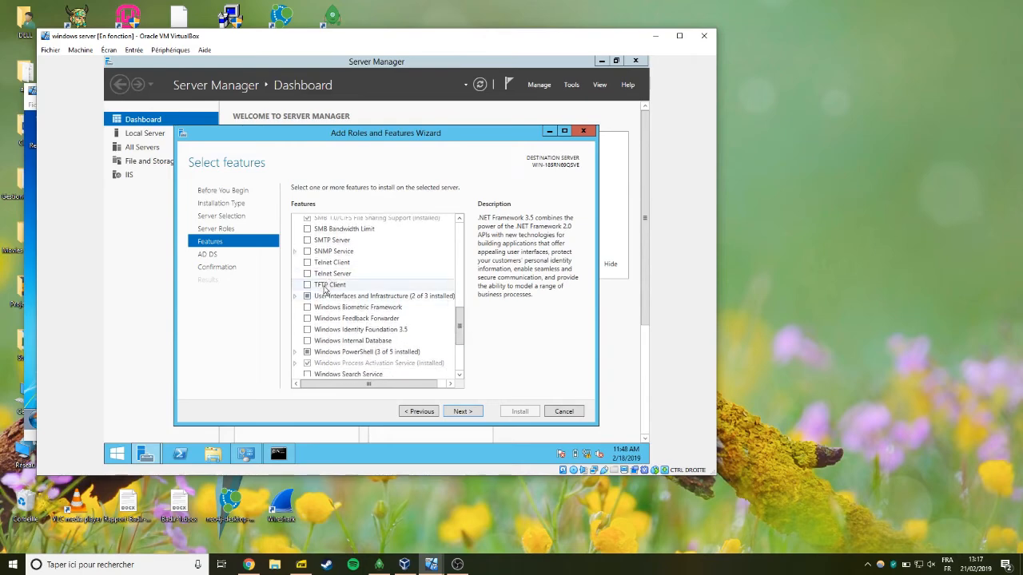
left_click_drag(458, 328, 468, 352)
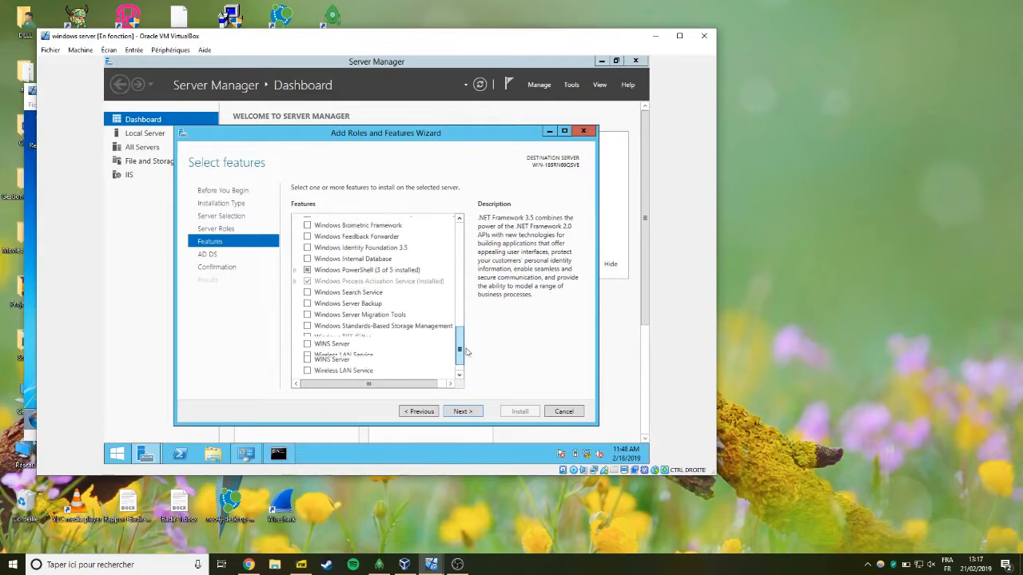
left_click(470, 413)
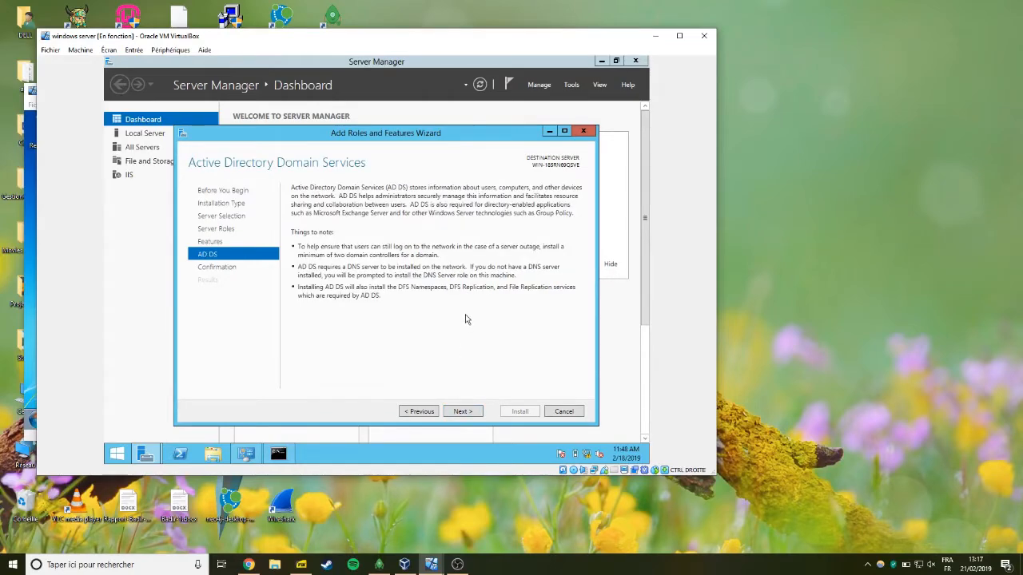
left_click(472, 412)
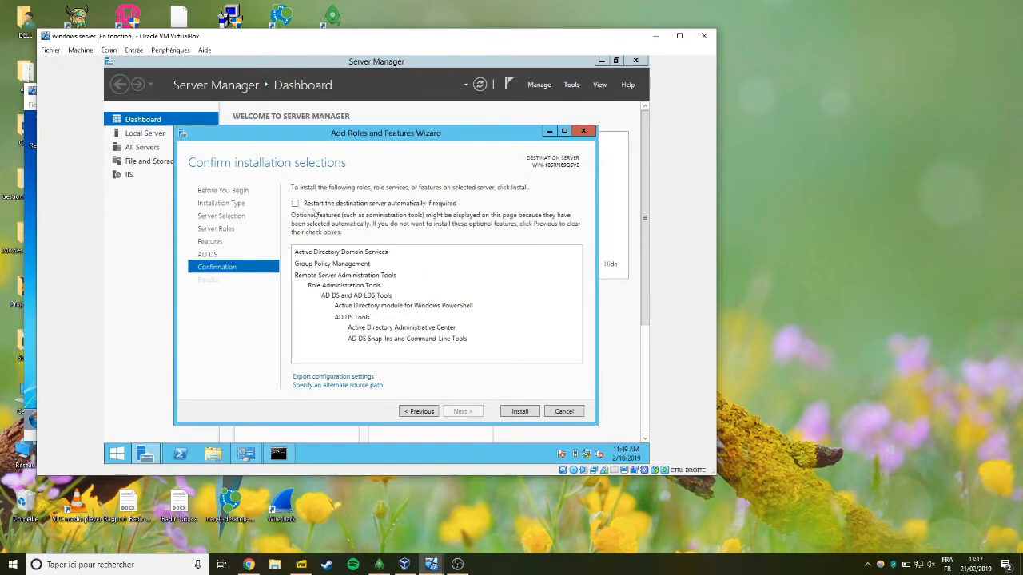
left_click(295, 204)
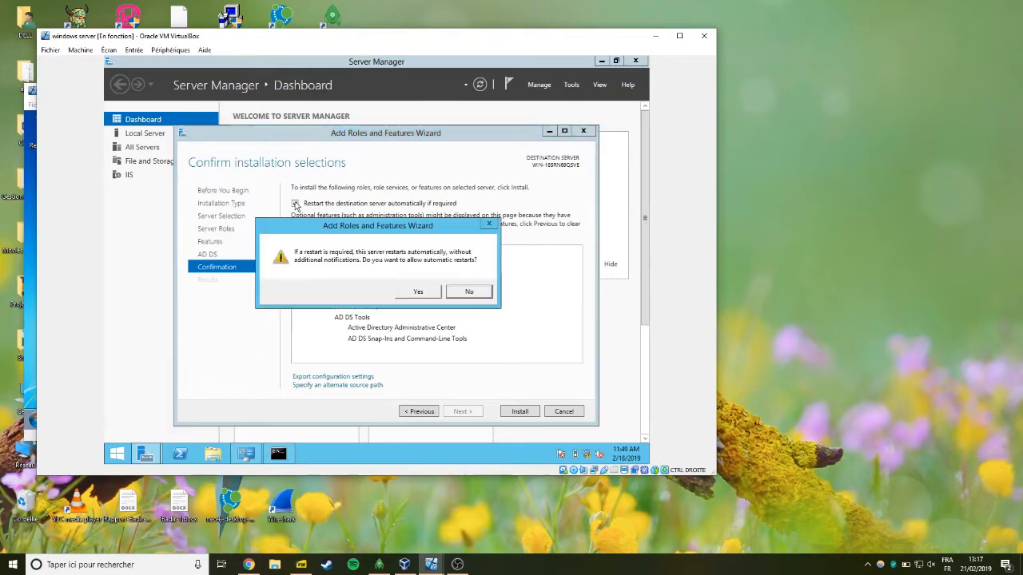
left_click(424, 294)
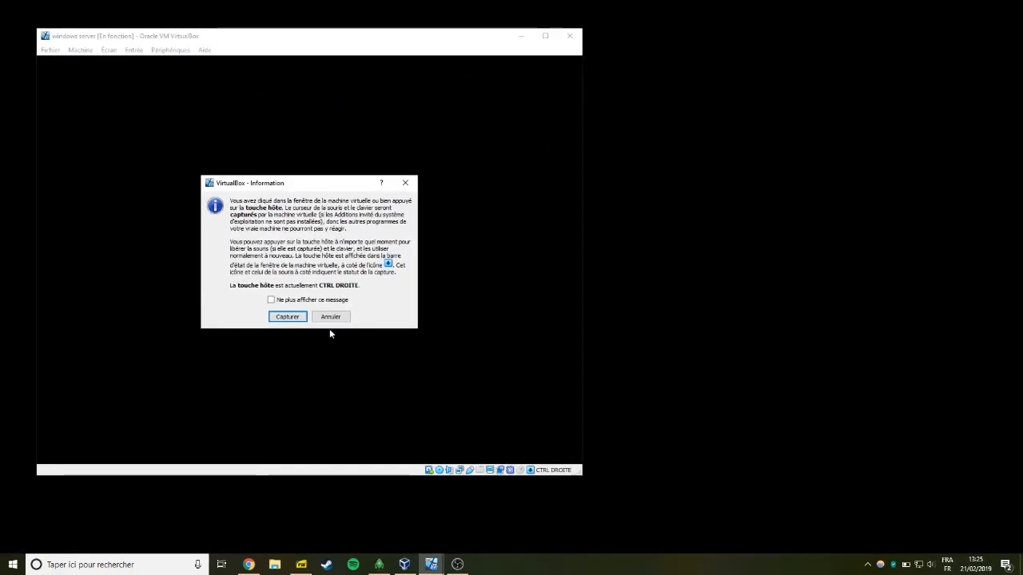
left_click(330, 317)
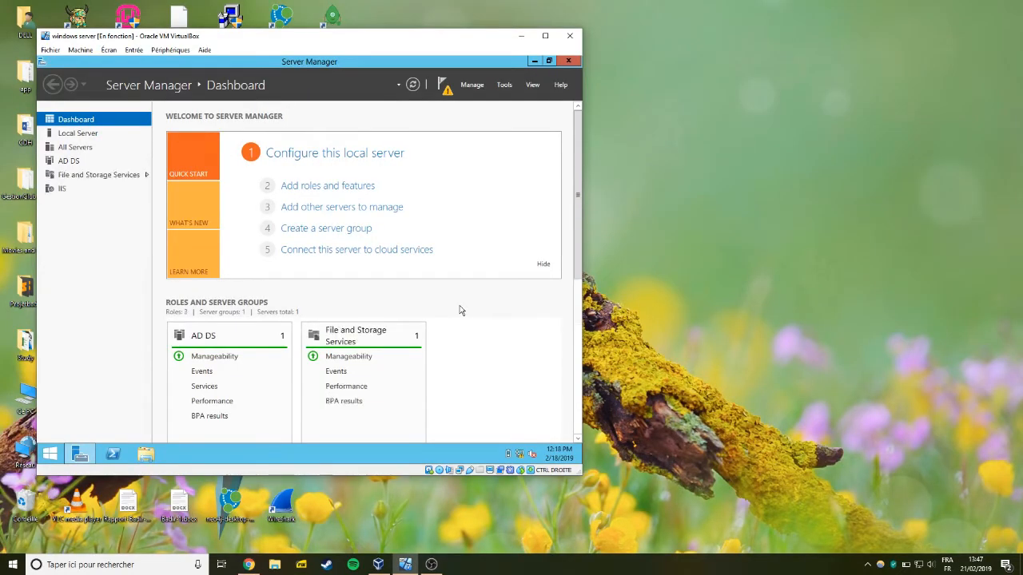
Step: Start promoting the server to a domain controller from the post-deployment notification for AD DS
left_click(70, 163)
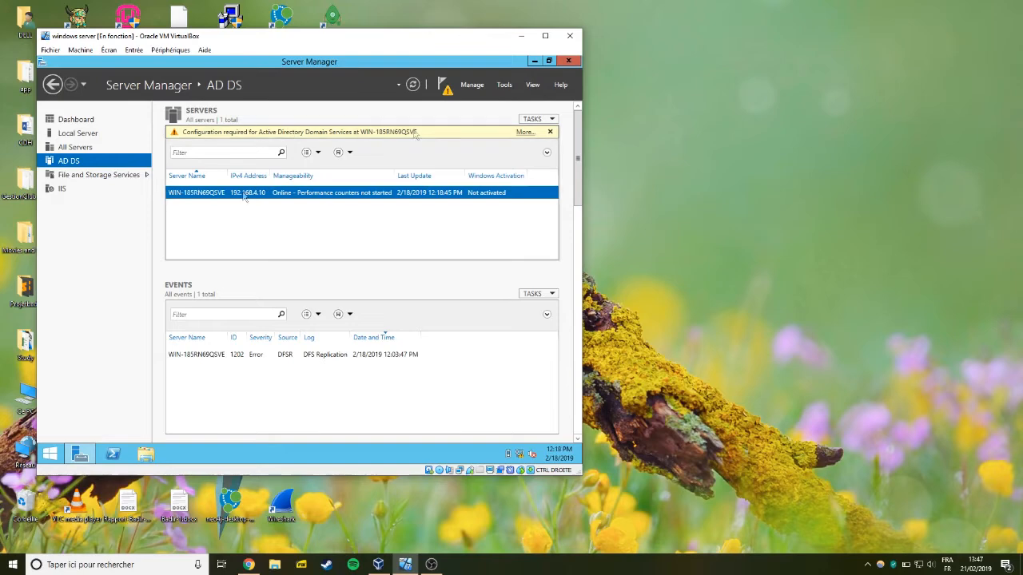
left_click(446, 88)
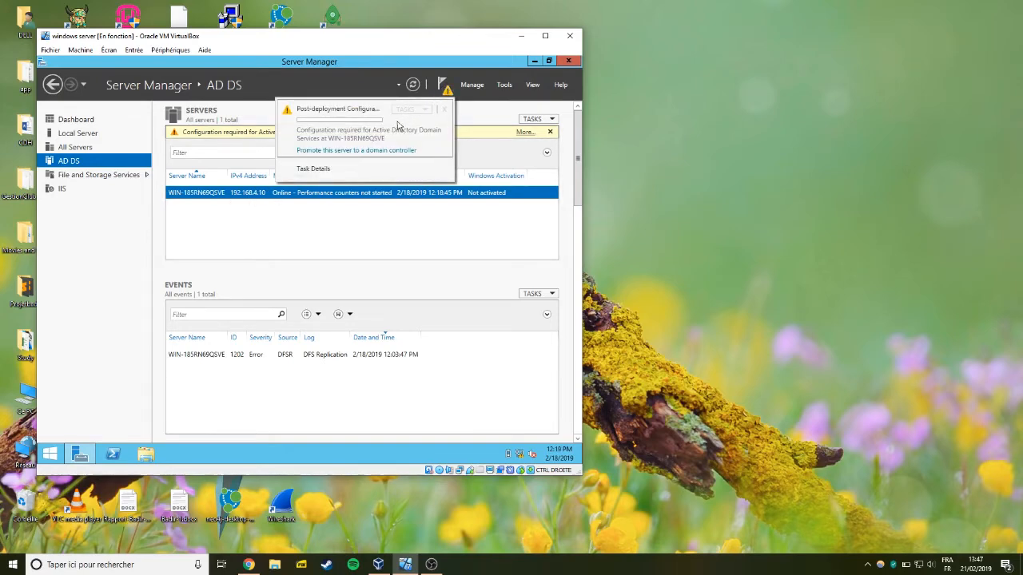
left_click(360, 151)
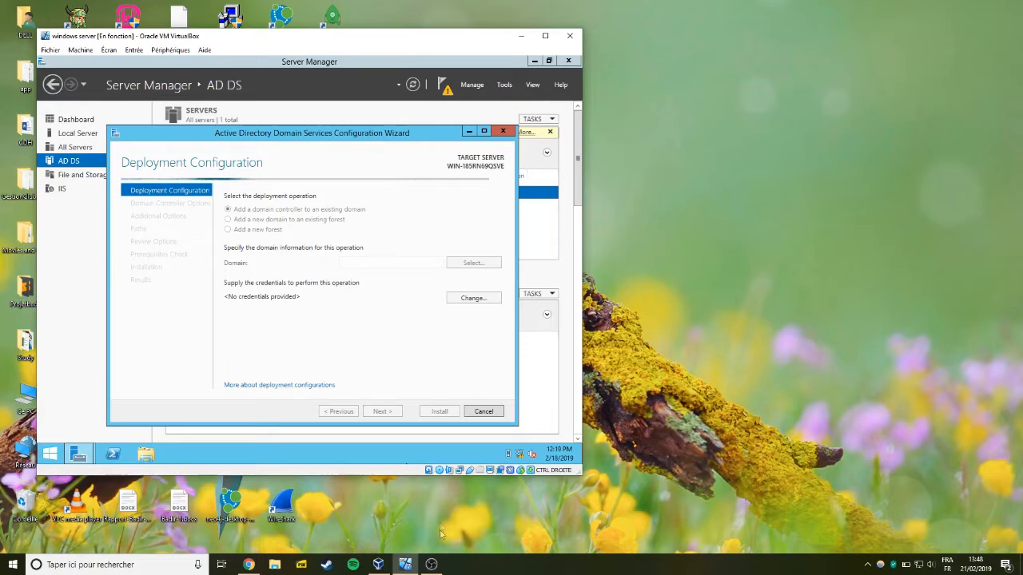
Step: Set the deployment operation to a new forest with the root domain name ENSAT.loc
mouse_move(440, 569)
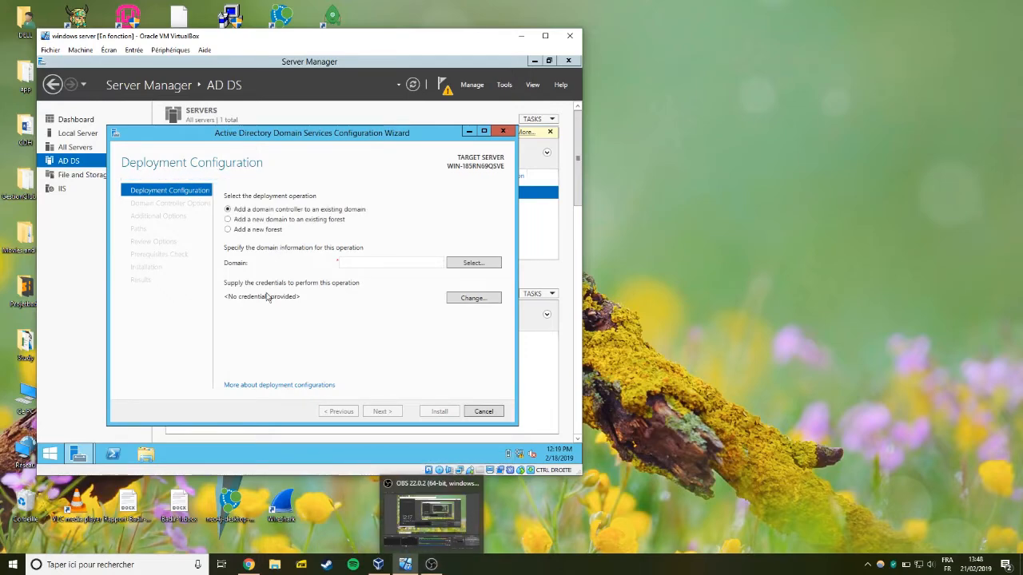
left_click(240, 231)
left_click(366, 263)
type("ENSQS")
key("BackSpace")
key("BackSpace")
key("BackSpace")
key("BackSpace")
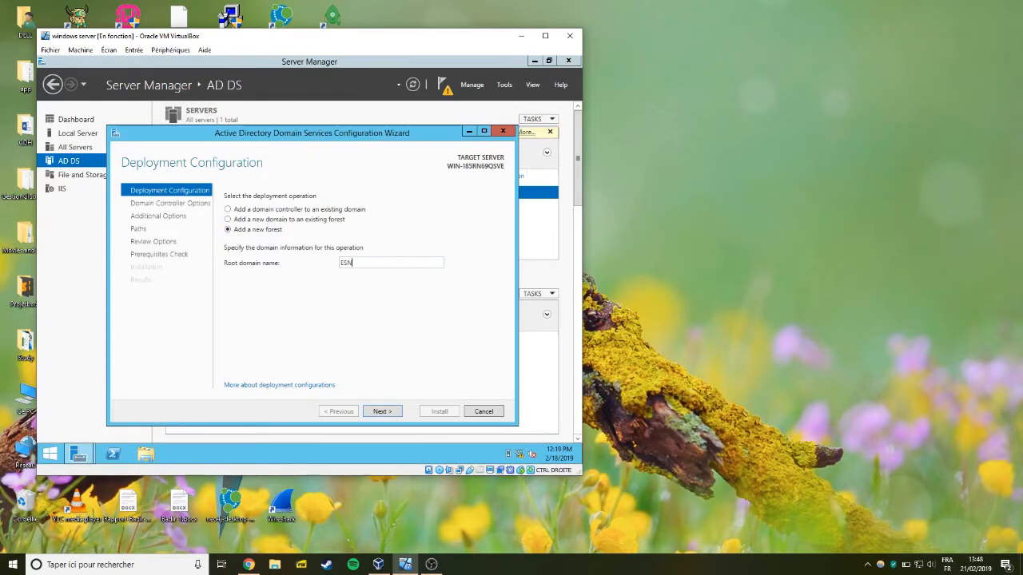
type("NSQT")
type("AT.loc")
left_click(383, 411)
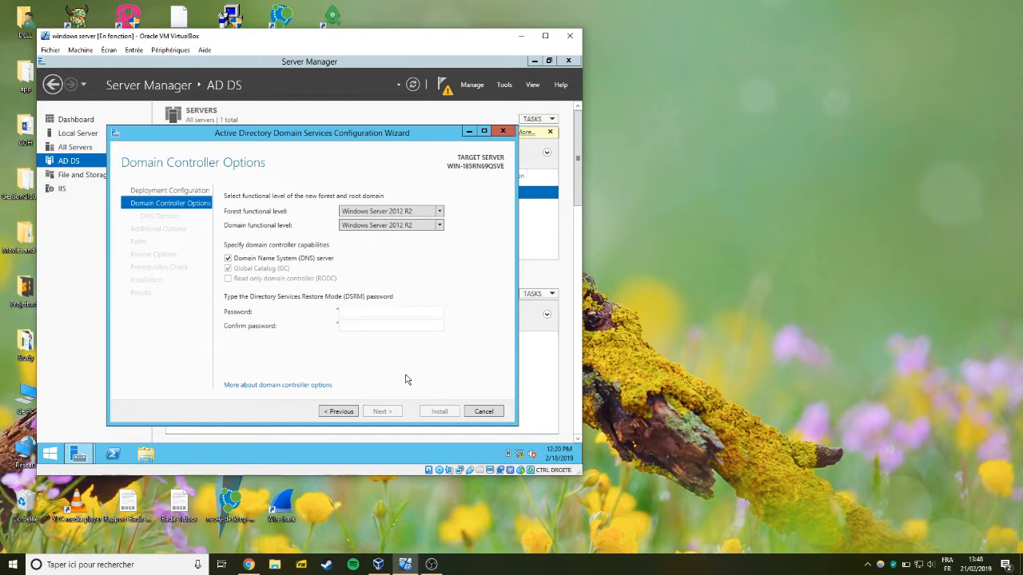
Step: Enter and confirm the Directory Services Restore Mode password, keeping the default functional levels and DNS server capability
left_click(398, 312)
type("••••••••••••")
key("Tab")
type("•••")
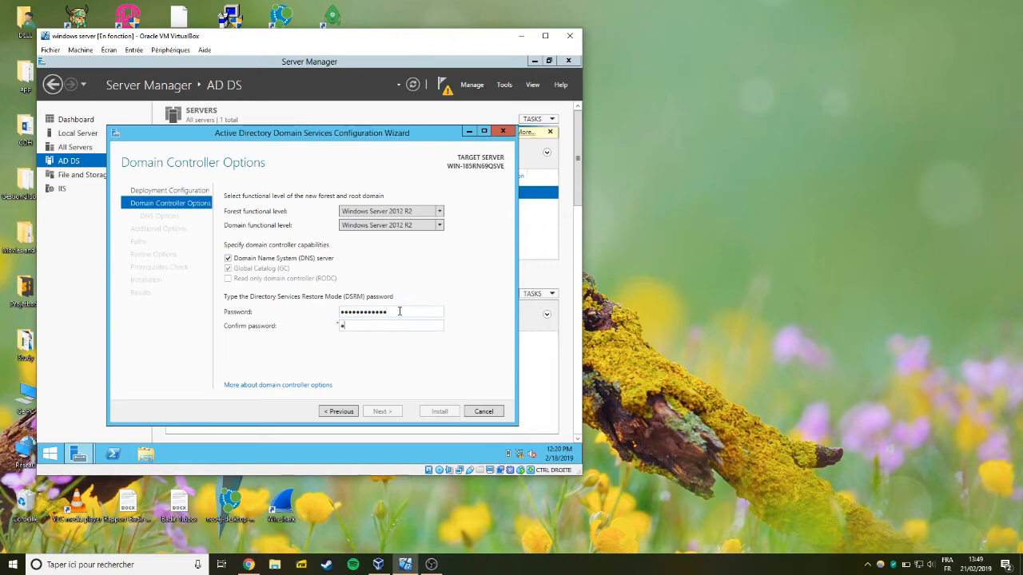
type("•••••••••")
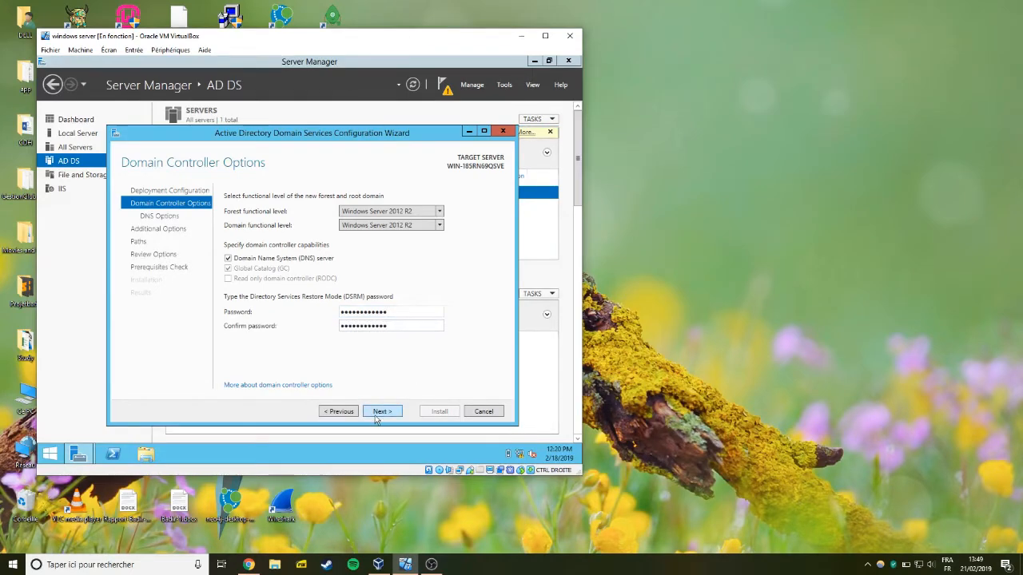
left_click(378, 412)
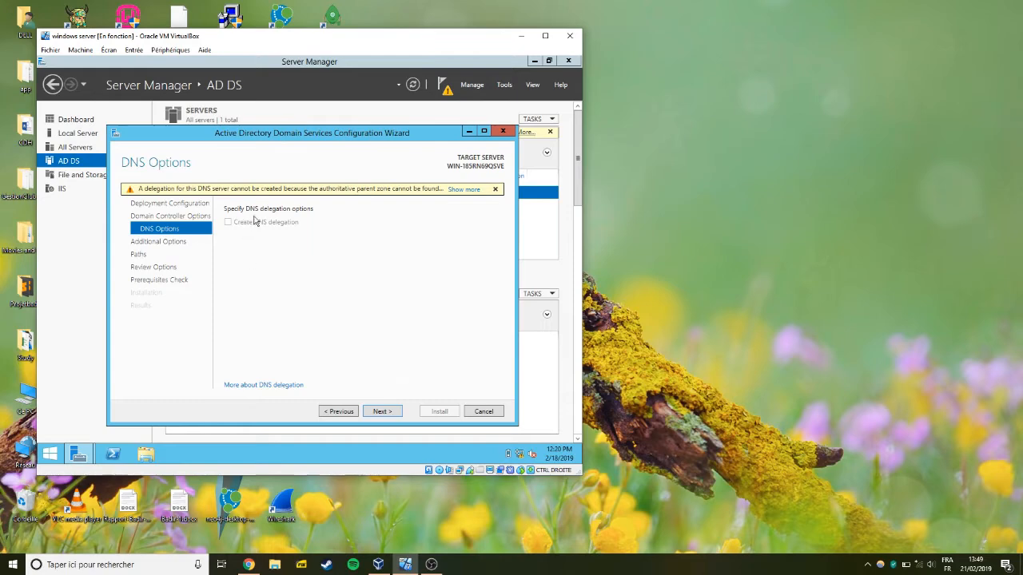
Step: Accept the default DNS, NetBIOS name and folder path settings and install the domain controller configuration
left_click(381, 411)
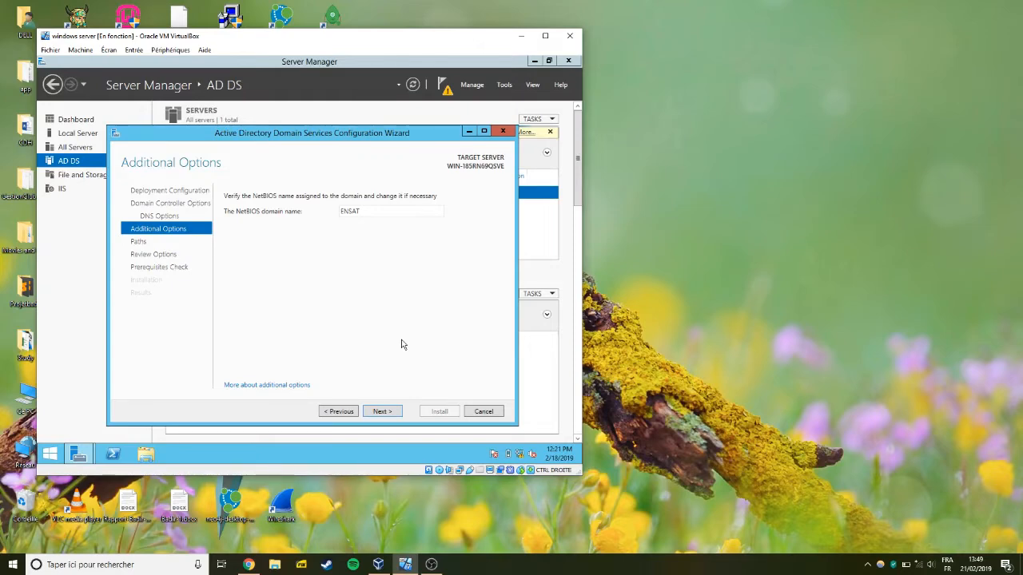
left_click(386, 413)
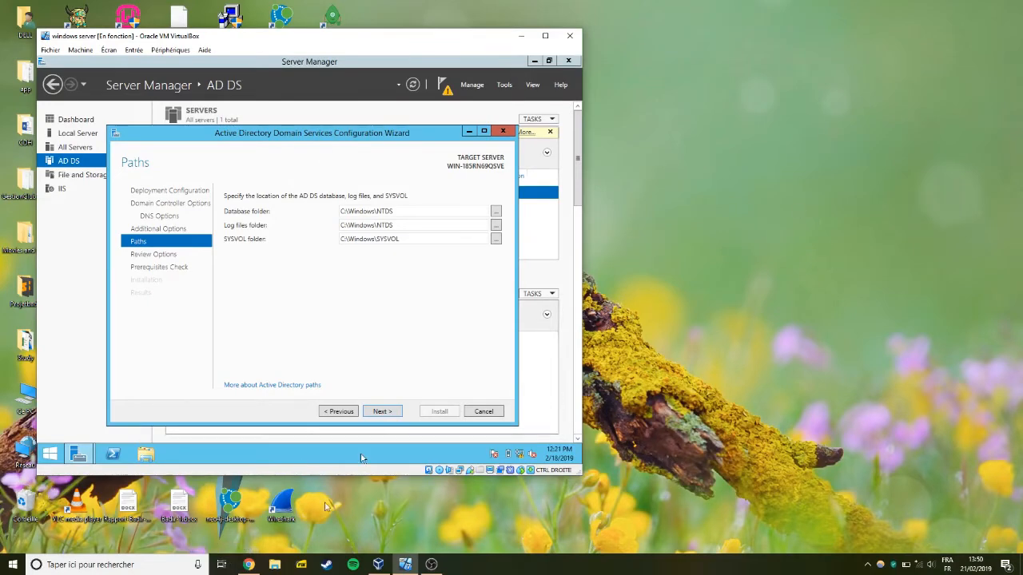
left_click(380, 411)
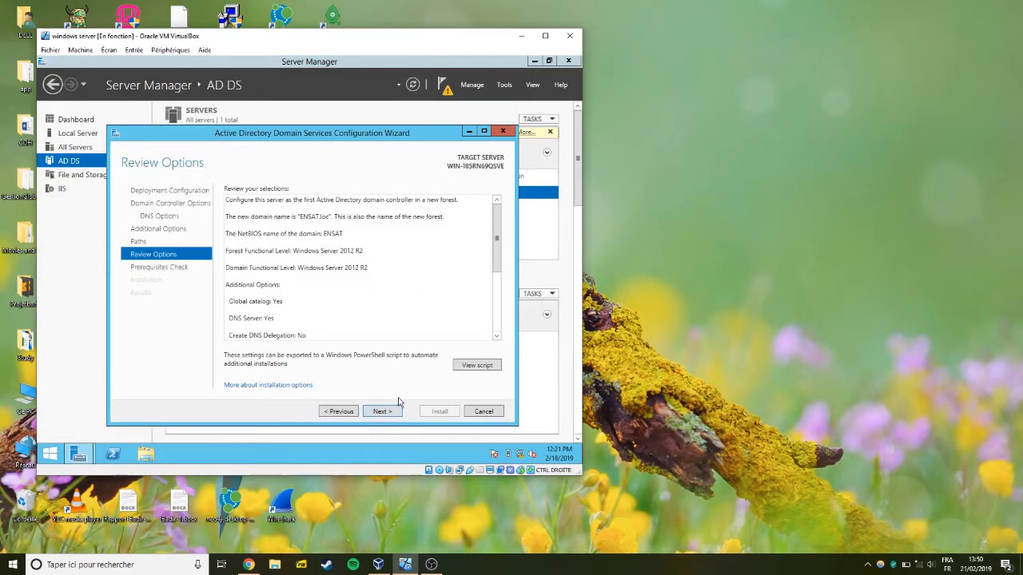
left_click(382, 411)
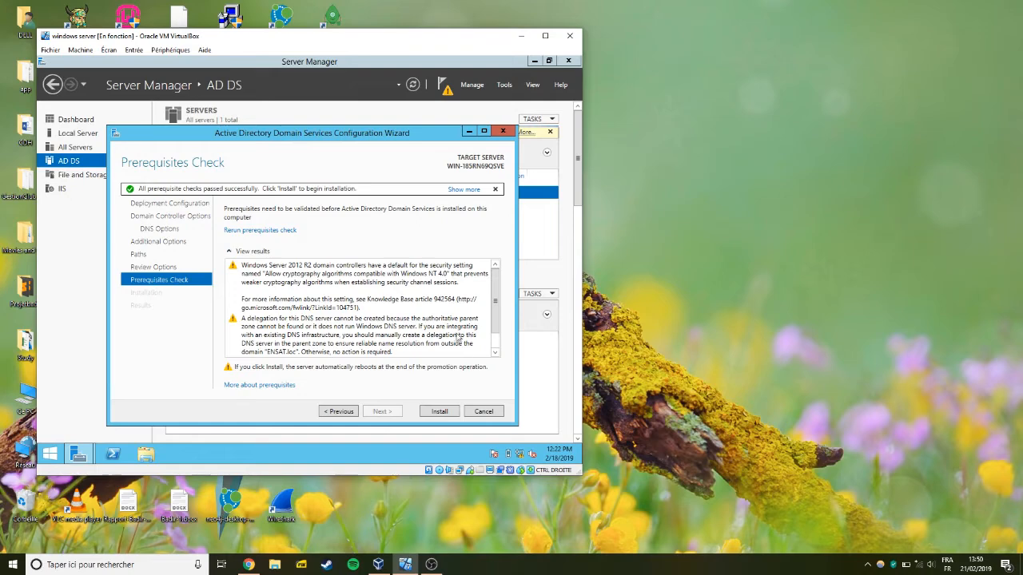
left_click(443, 414)
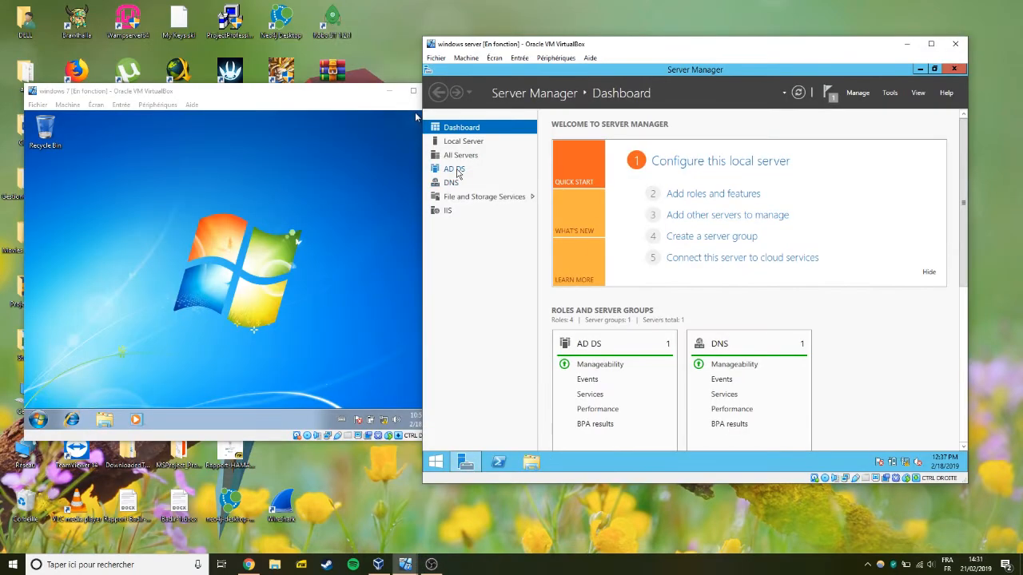
Step: View the server's AD DS page, then open Active Directory Users and Computers from the Administrative Tools
left_click(458, 172)
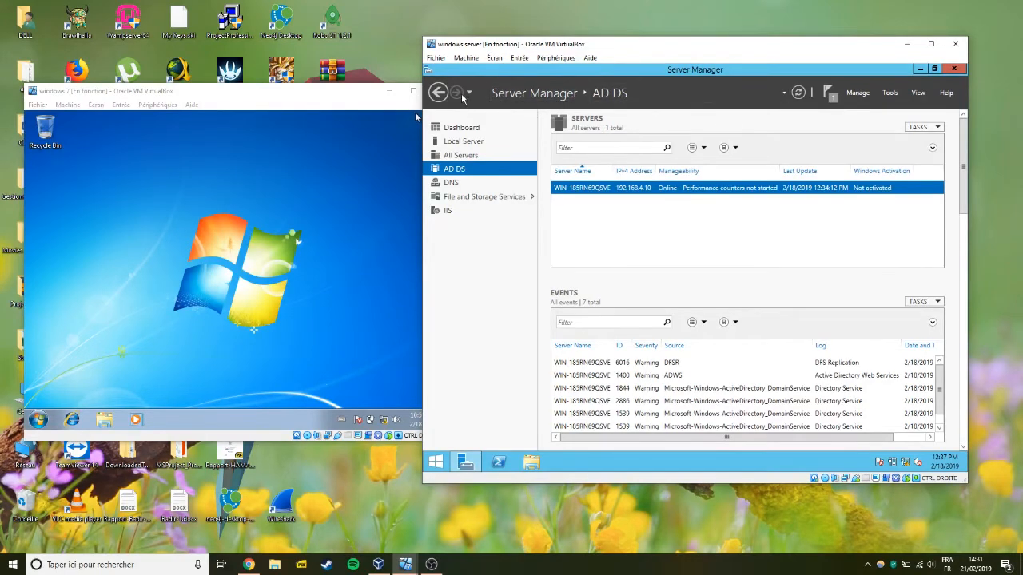
left_click(919, 71)
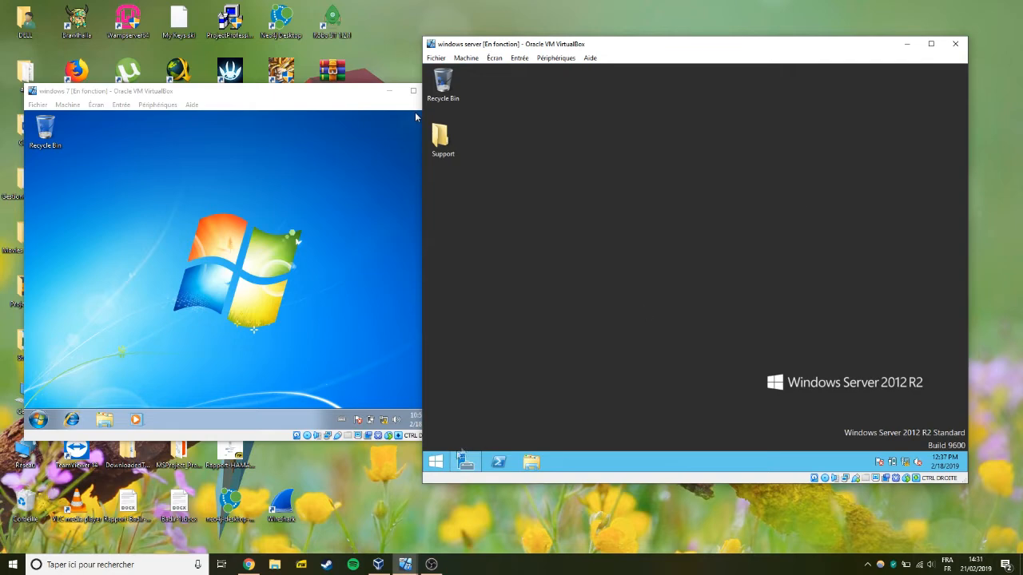
left_click(435, 462)
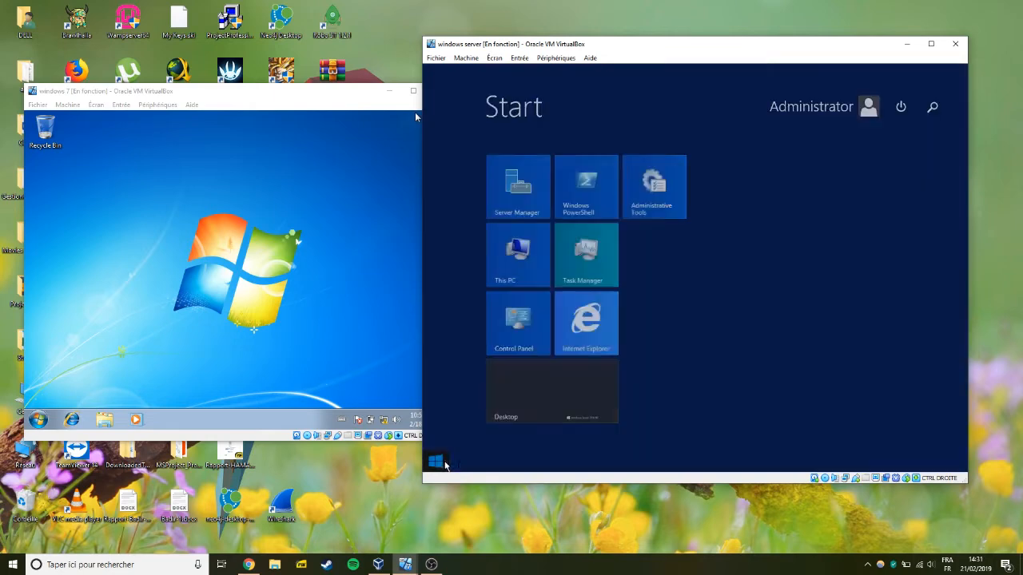
left_click(668, 191)
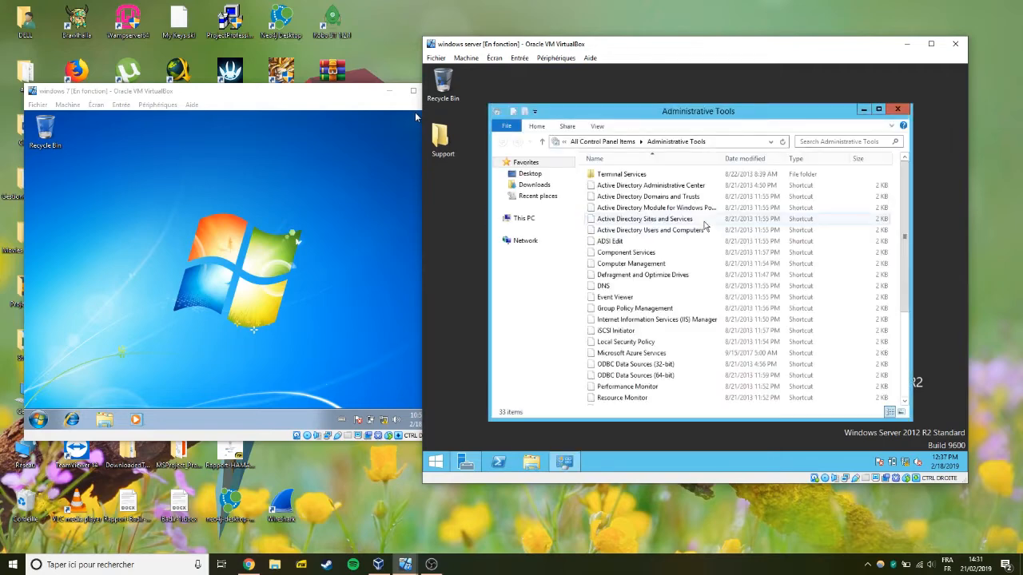
left_click(647, 231)
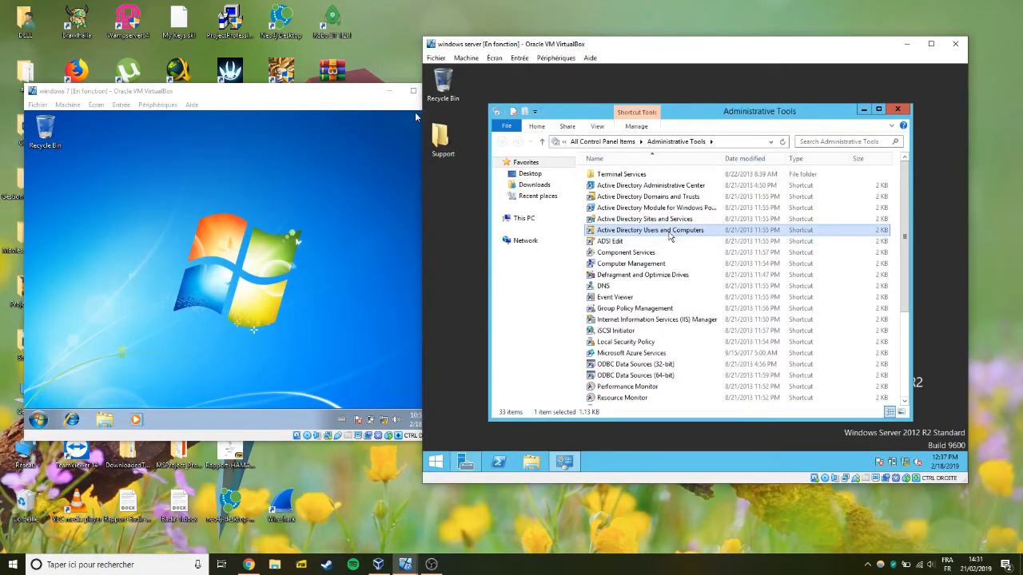
double_click(670, 233)
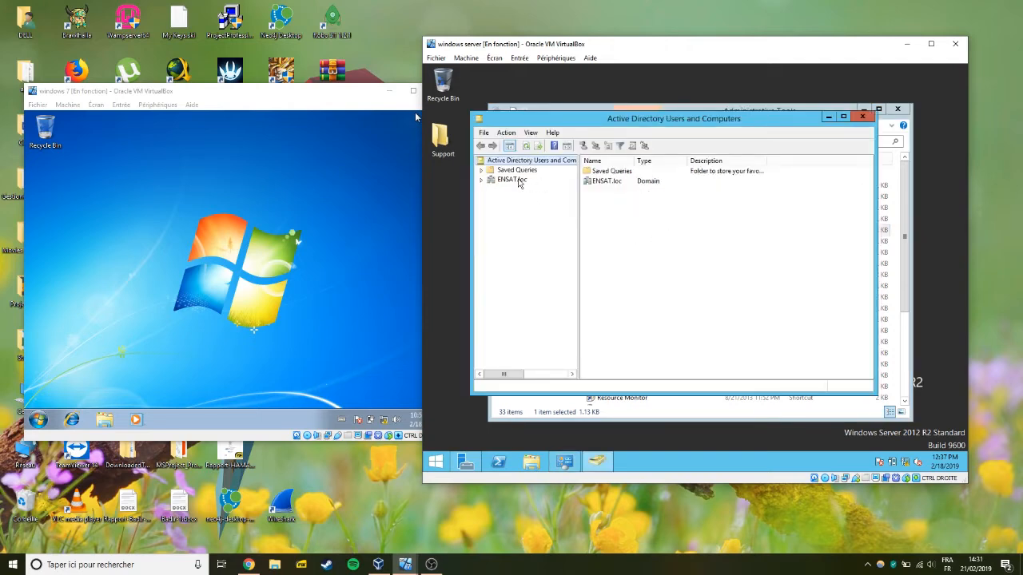
Step: Expand the ENSAT.loc domain, view its Users container and examine which object types can be created in it
left_click(481, 180)
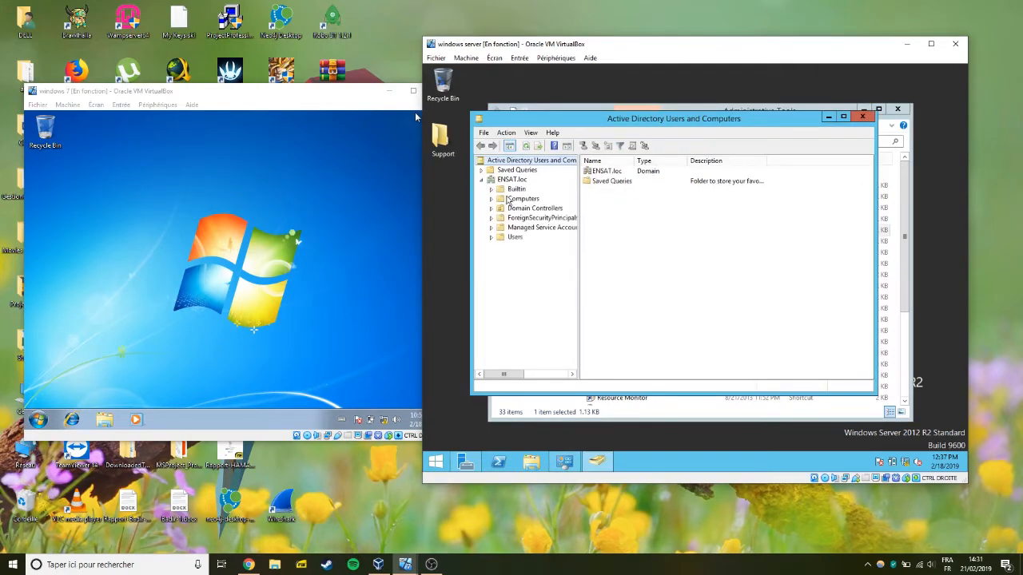
left_click(514, 238)
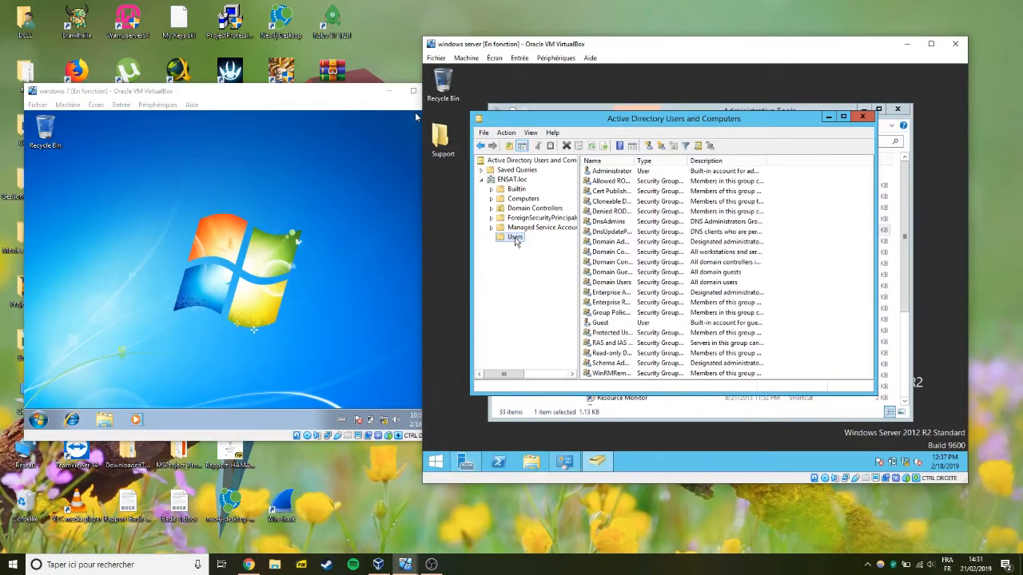
right_click(516, 239)
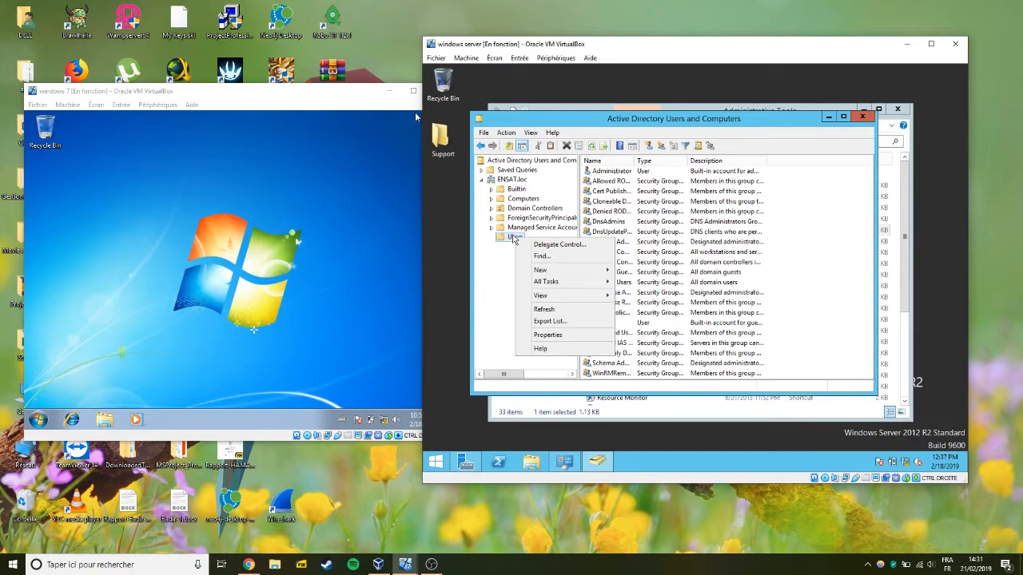
mouse_move(590, 272)
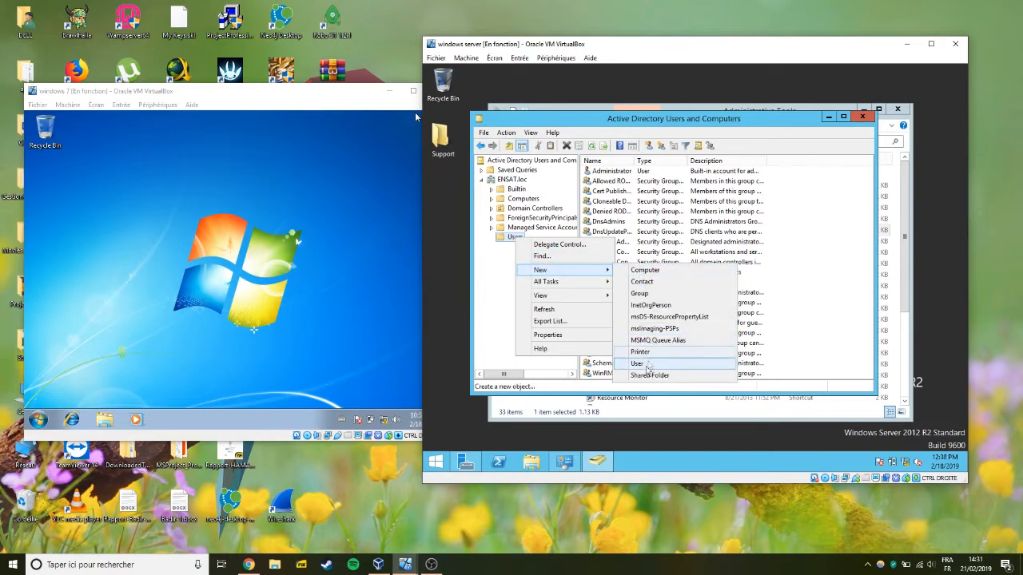
left_click(501, 263)
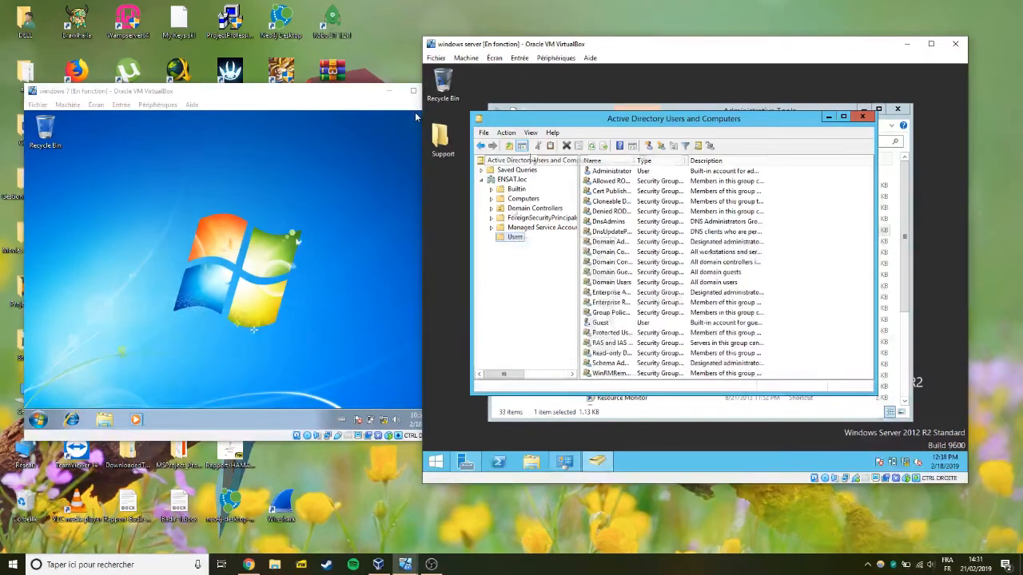
left_click(508, 132)
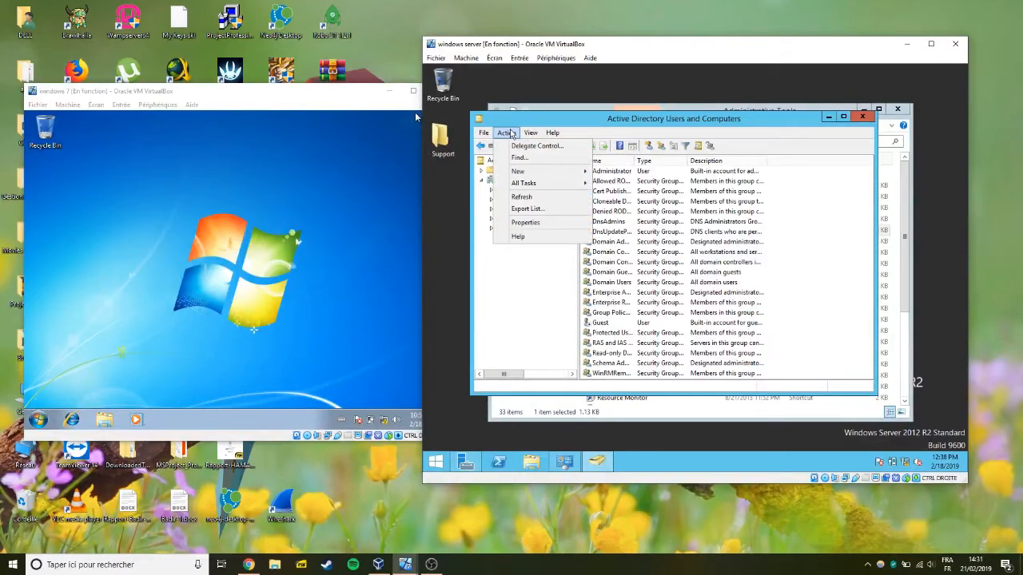
mouse_move(553, 174)
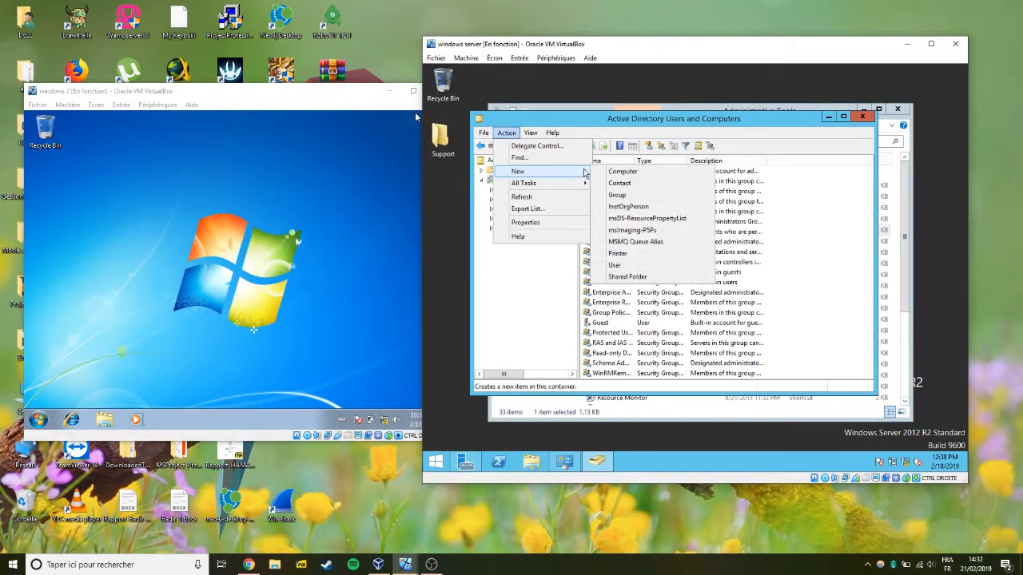
left_click(524, 279)
Step: Create an organizational unit named Ensat directly under the ENSAT.loc domain, keeping protection from accidental deletion enabled
left_click(512, 179)
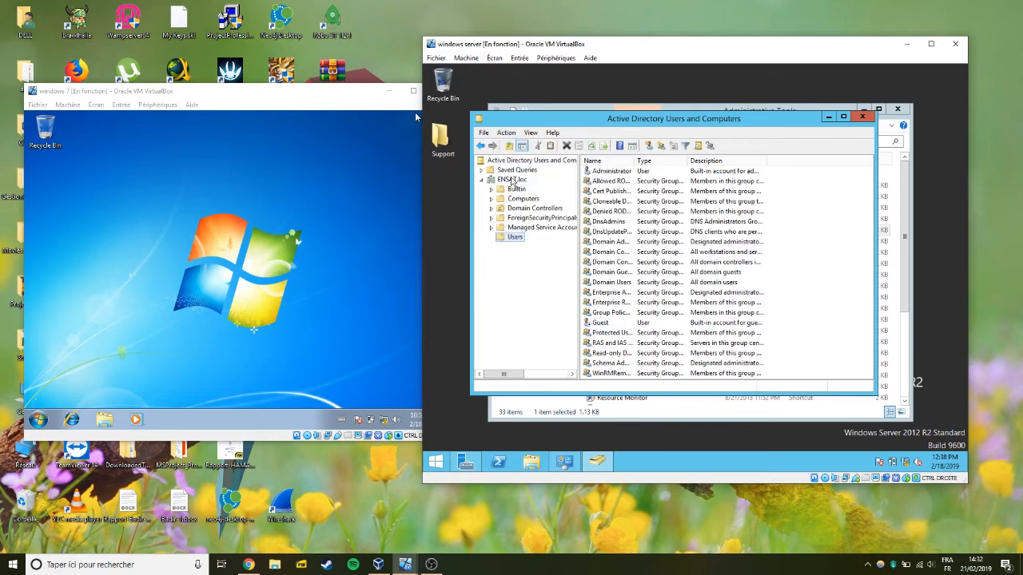
left_click(509, 133)
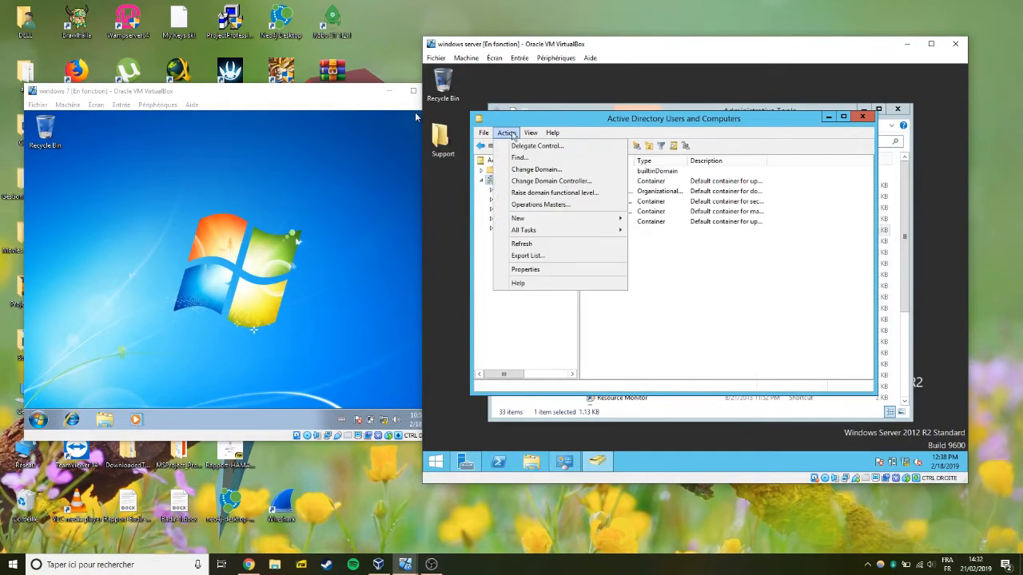
mouse_move(622, 226)
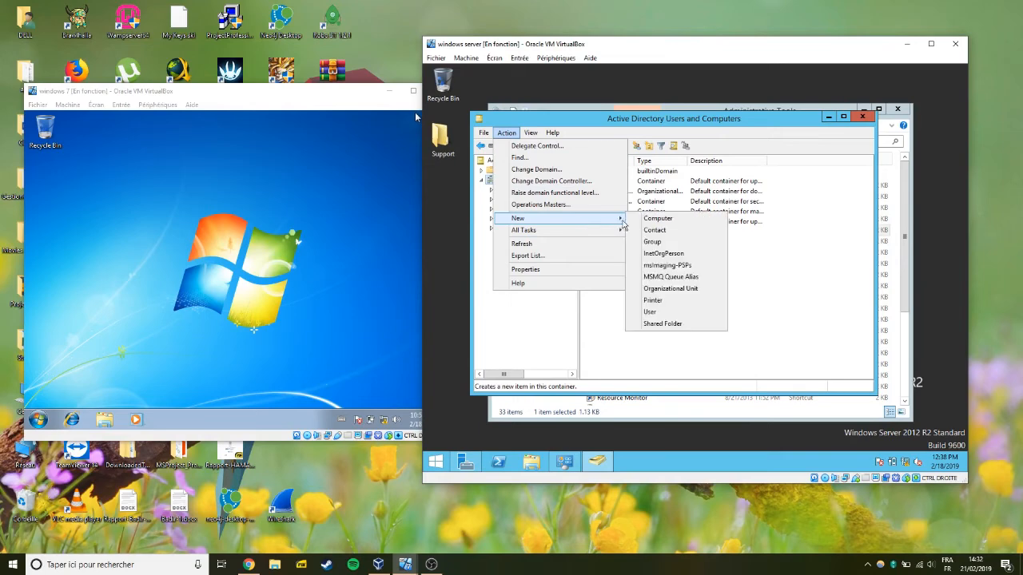
left_click(671, 289)
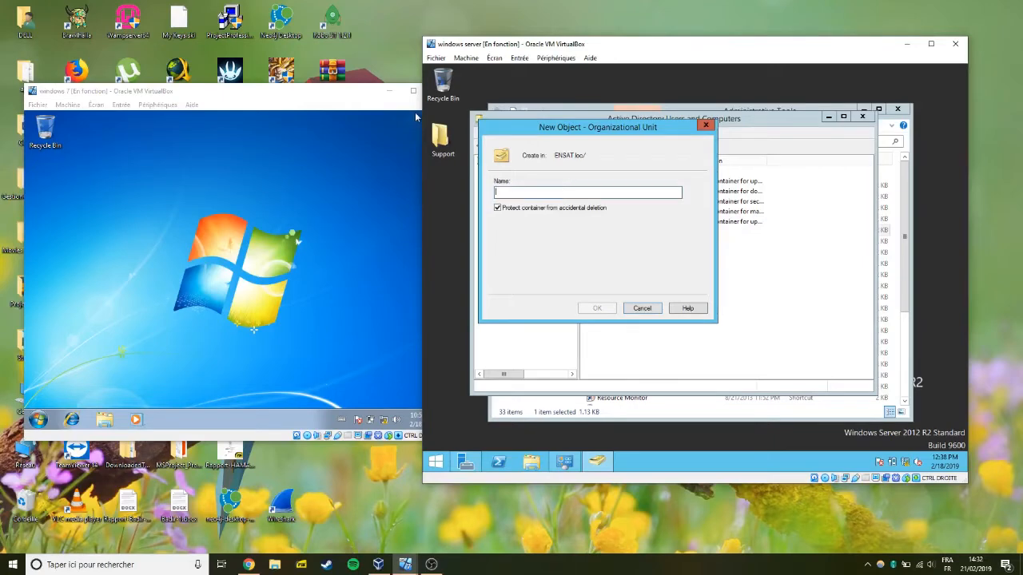
type("Ensat")
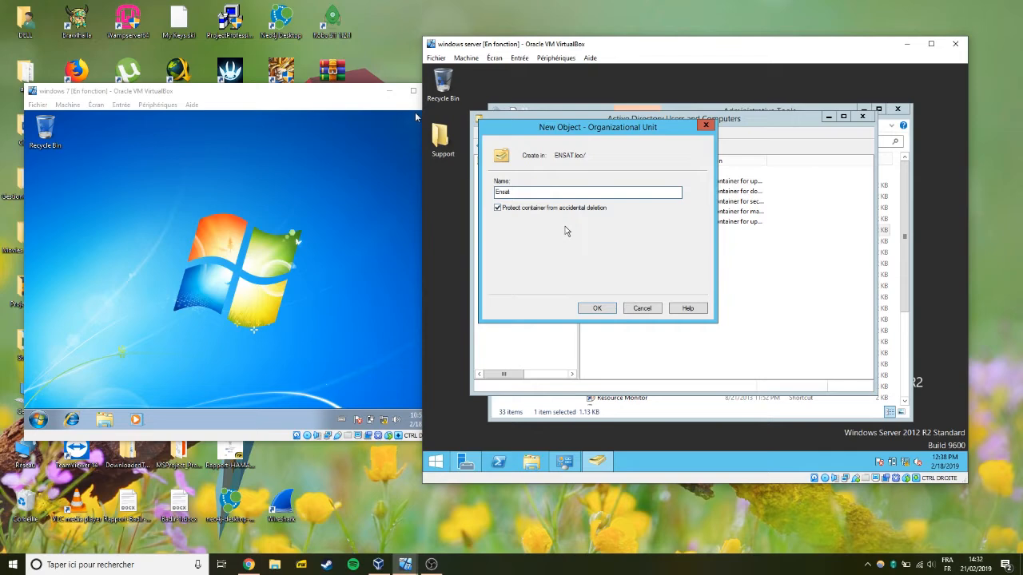
left_click(612, 308)
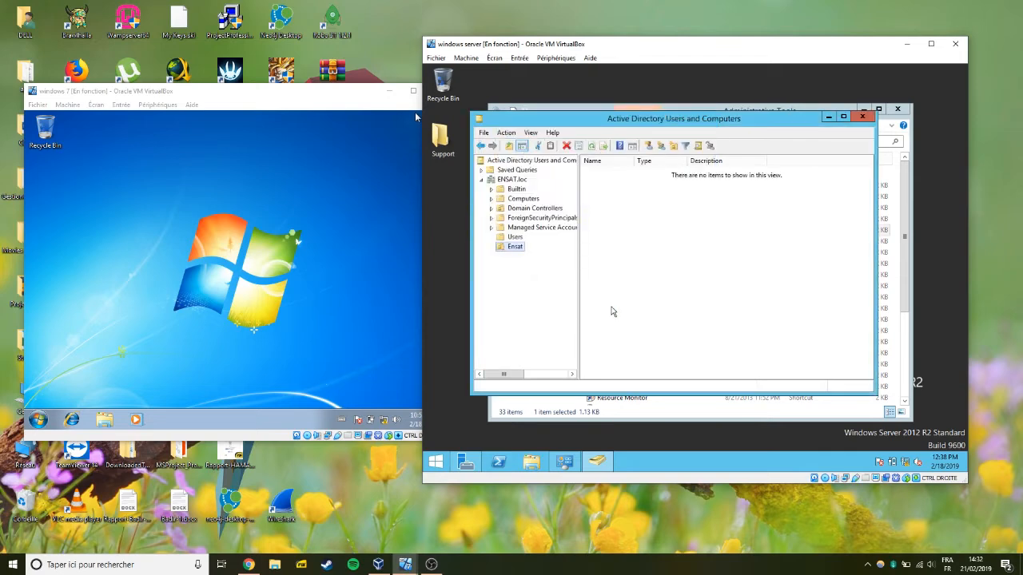
Step: Create a global security group named Ginf2 in the Ensat organizational unit
right_click(503, 254)
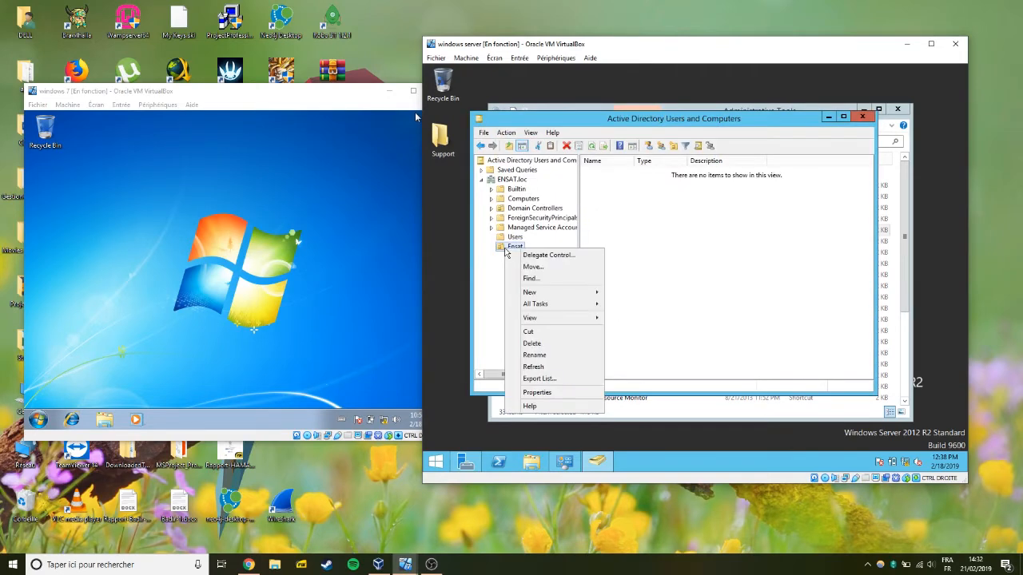
mouse_move(585, 294)
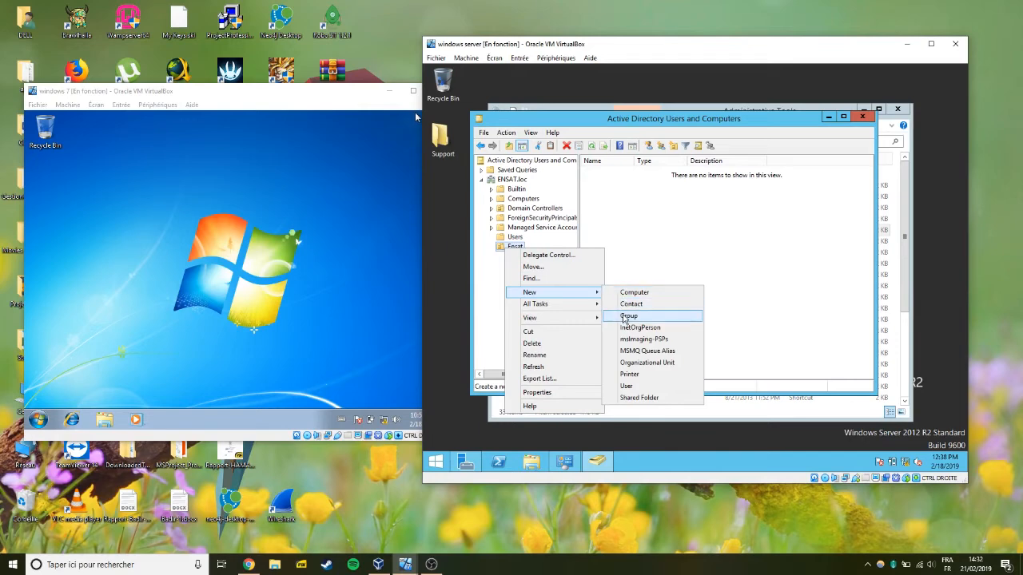
left_click(627, 316)
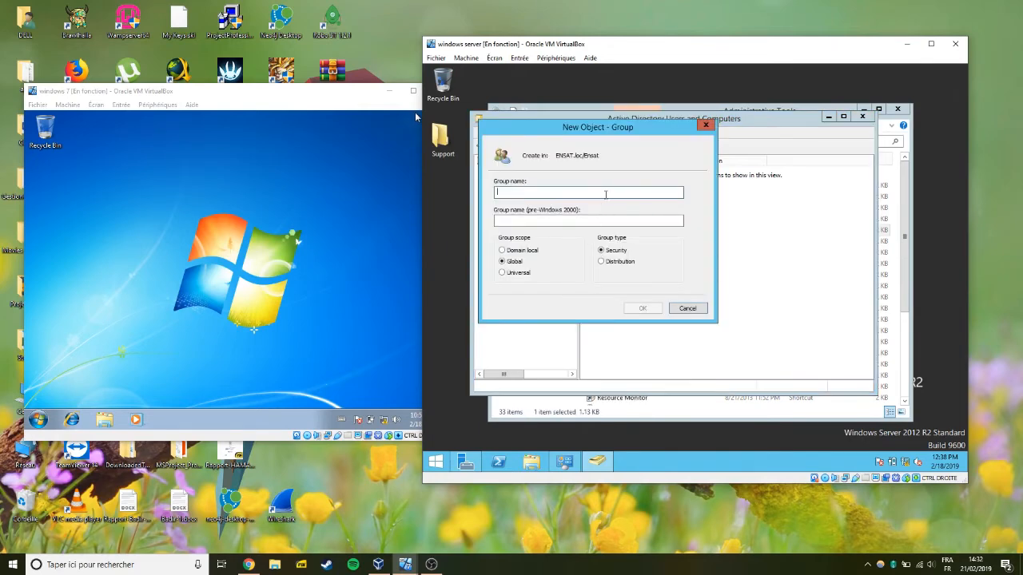
type("Ginf2")
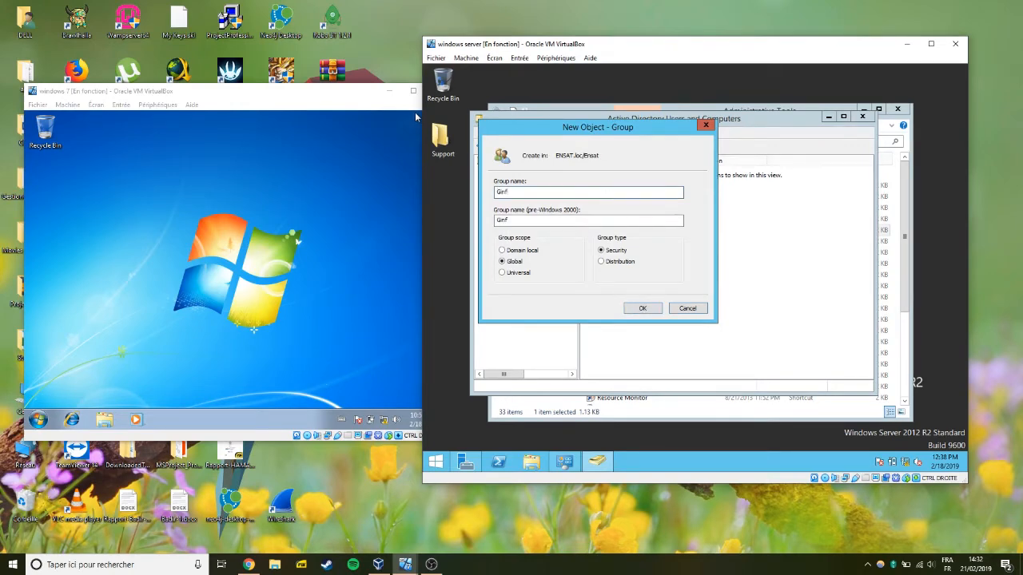
left_click(643, 307)
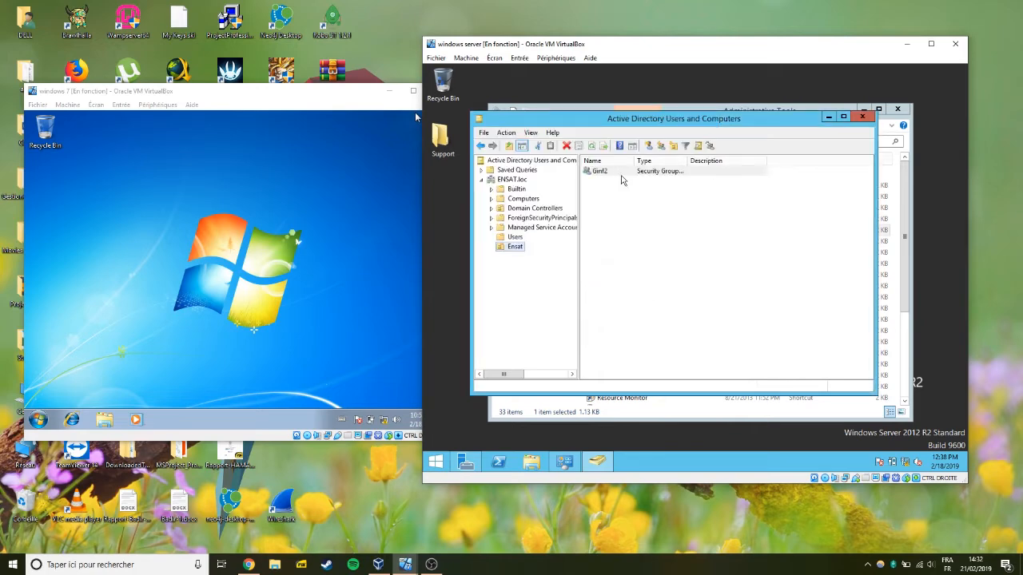
left_click(616, 200)
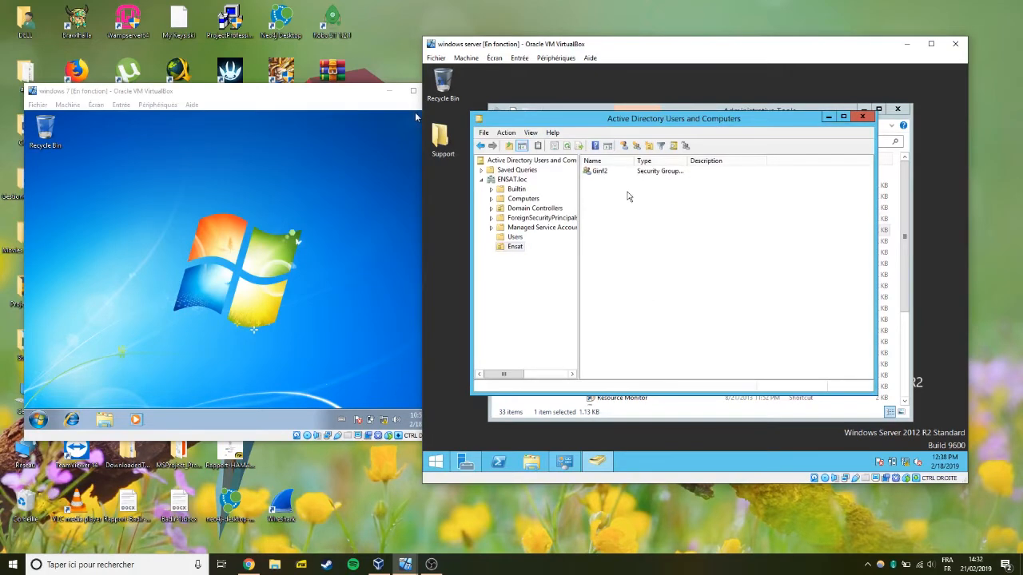
Step: Switch to the Windows 7 virtual machine and open a command prompt with cmd
left_click(335, 196)
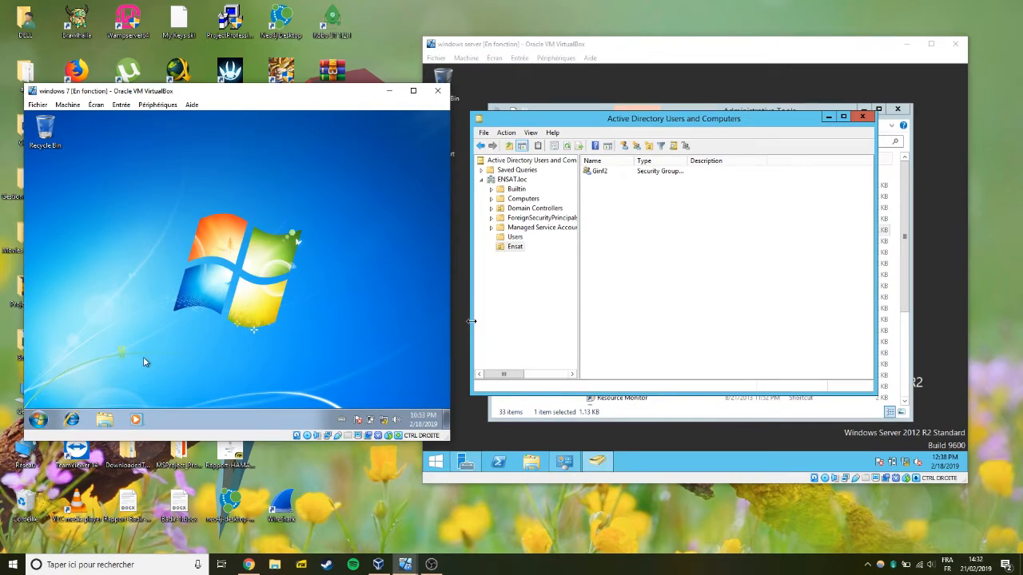
key("super+r")
key("Return")
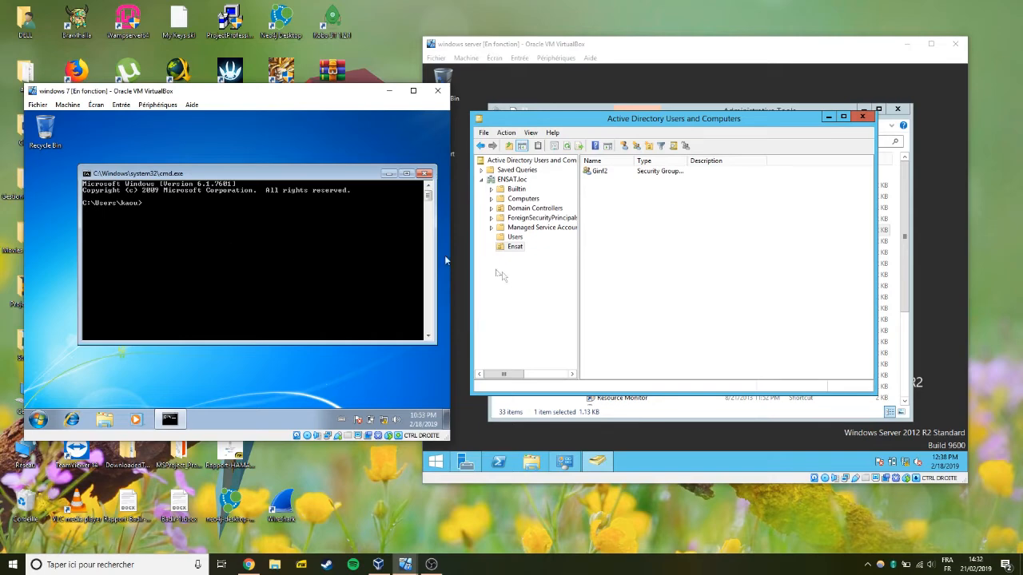
Step: On the Windows Server machine, view the network connections and run ipconfig in a command prompt to check the IP configuration
left_click(905, 463)
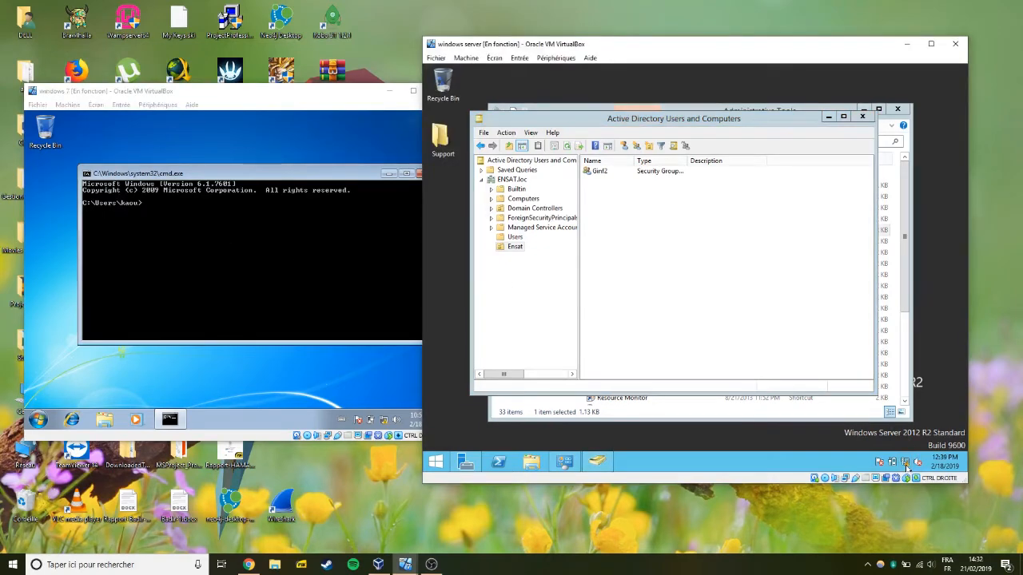
left_click(905, 463)
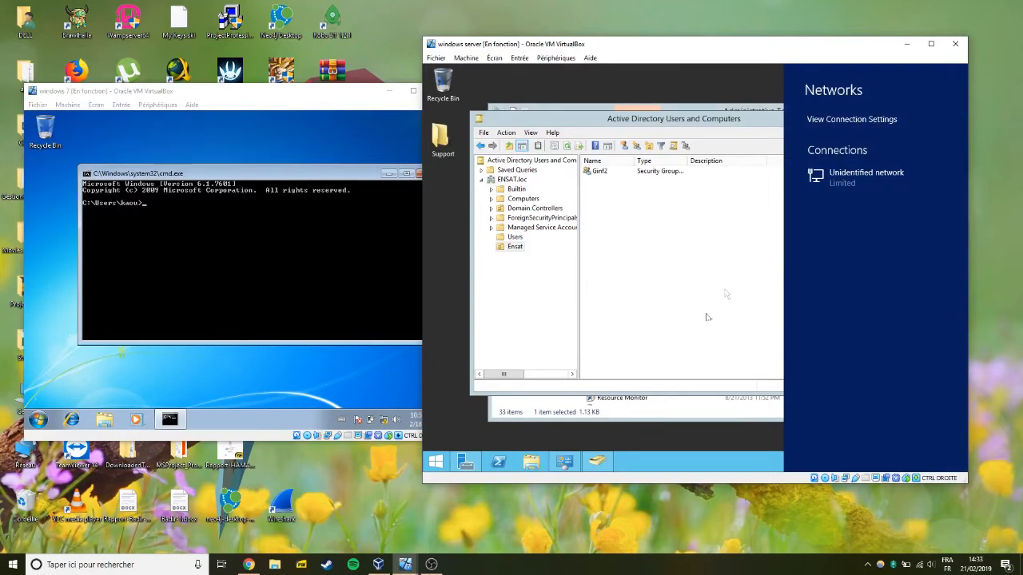
left_click(710, 435)
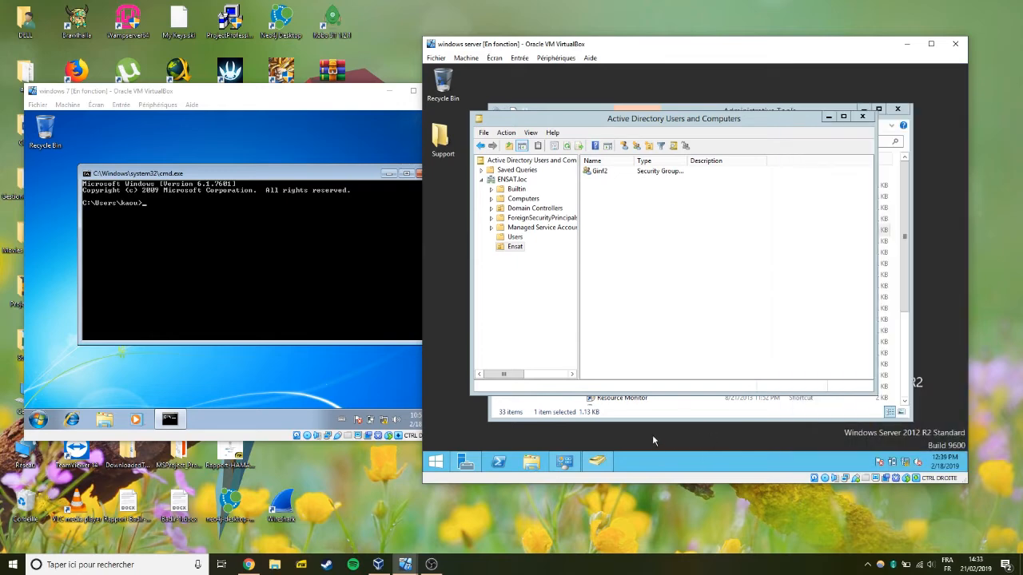
key("super+r")
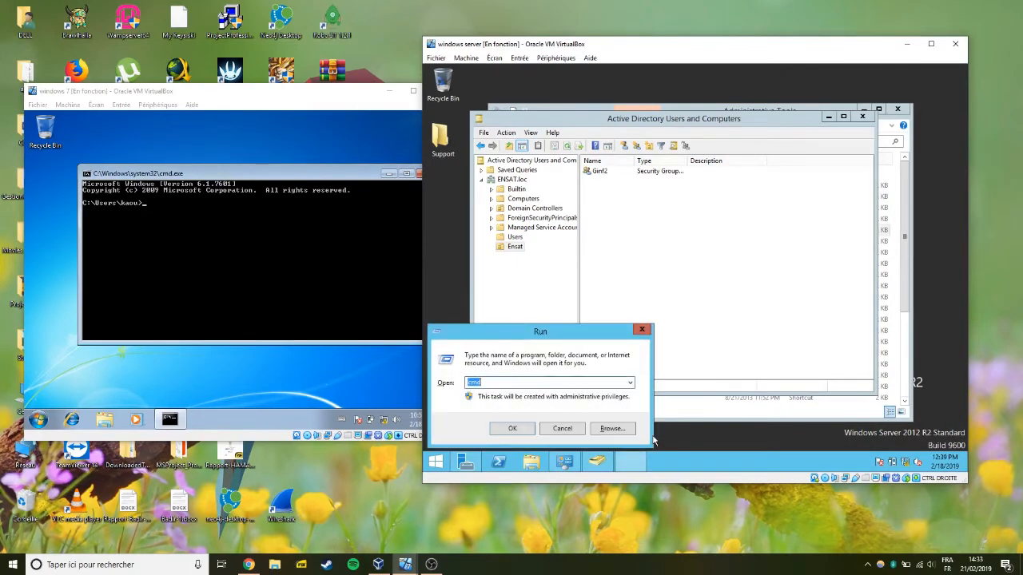
key("Return")
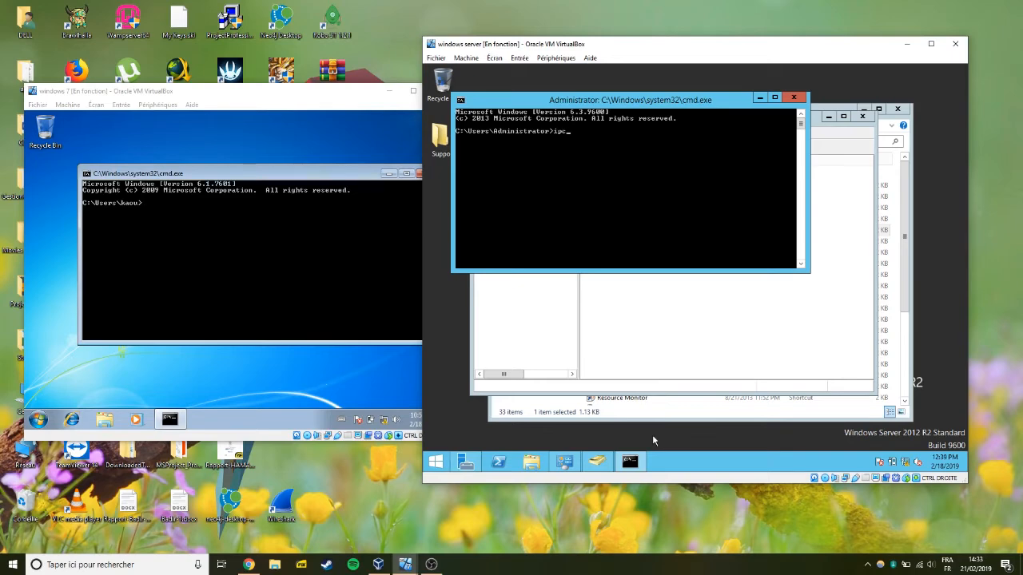
type("ipconfig")
key("Return")
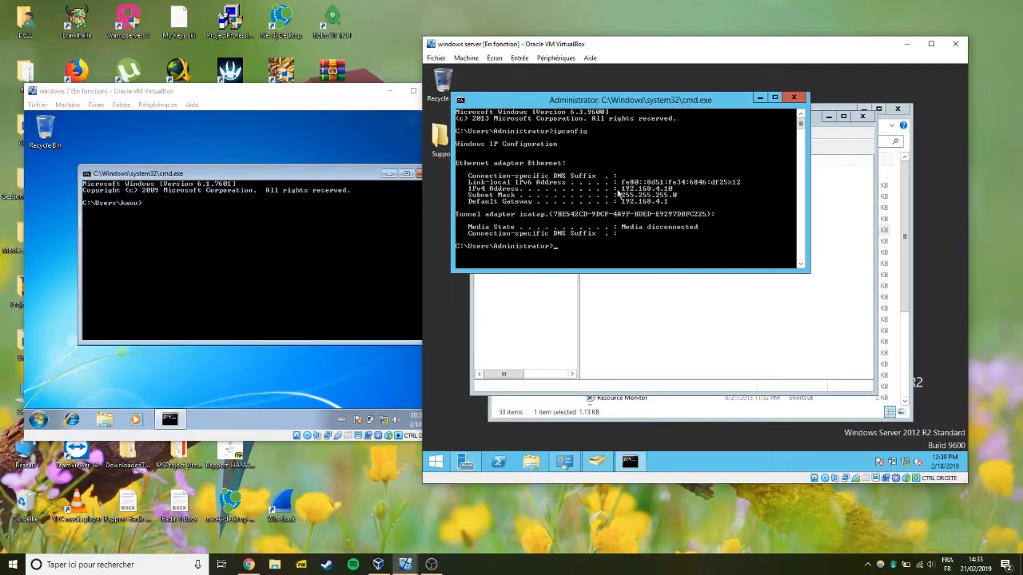
Step: From the Windows 7 command prompt, ping the server at 192.168.4.10
left_click(270, 319)
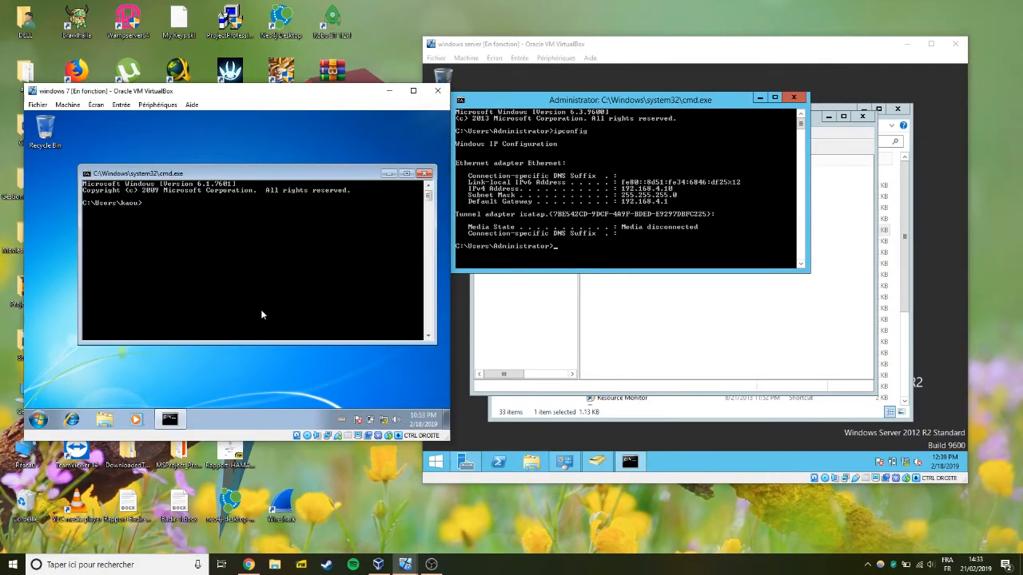
type("ping 192.168.4.10")
key("Return")
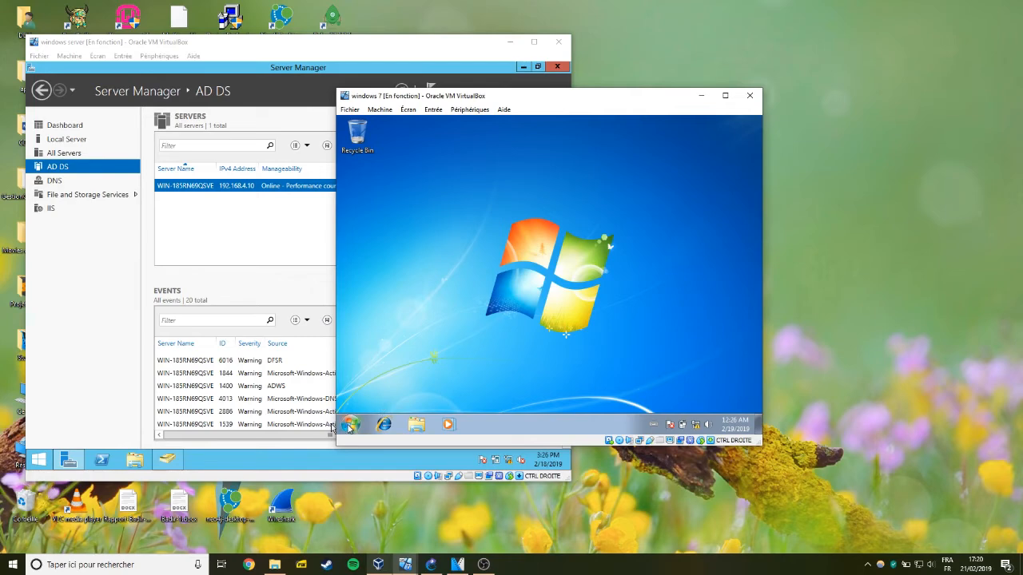
Step: Open the computer name and domain membership settings of the Windows 7 machine from its system properties
left_click(350, 425)
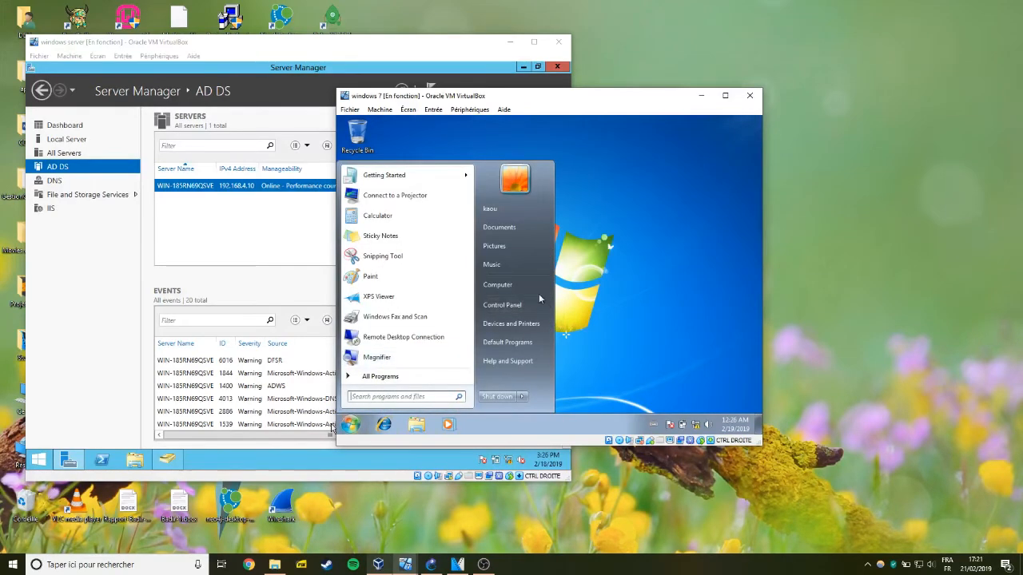
right_click(496, 286)
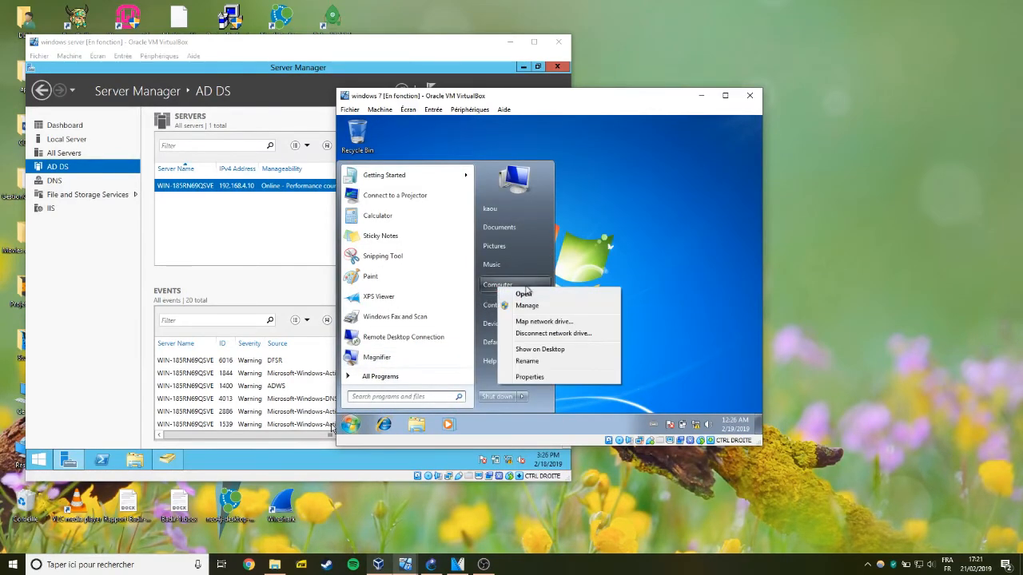
left_click(552, 378)
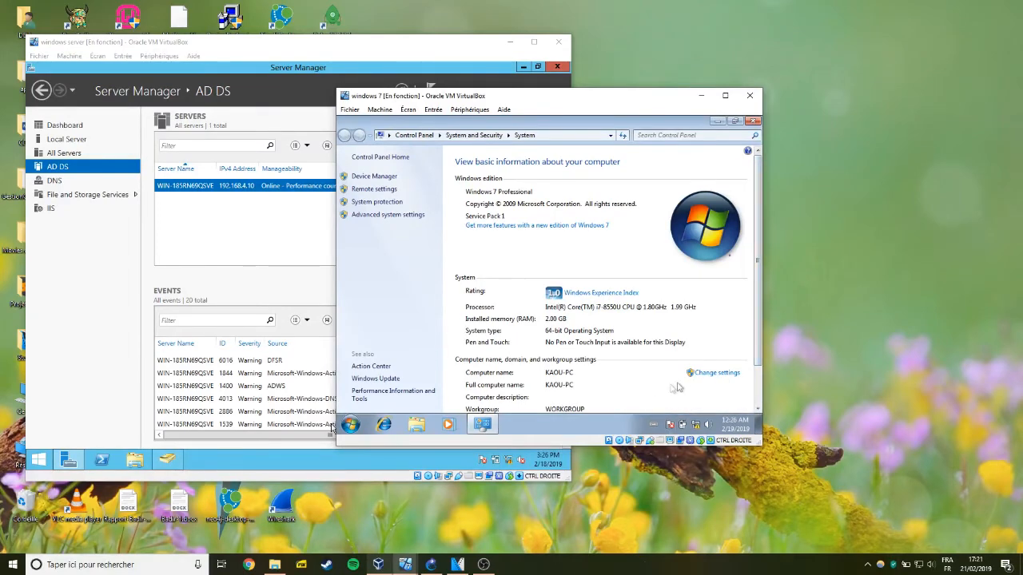
left_click(715, 374)
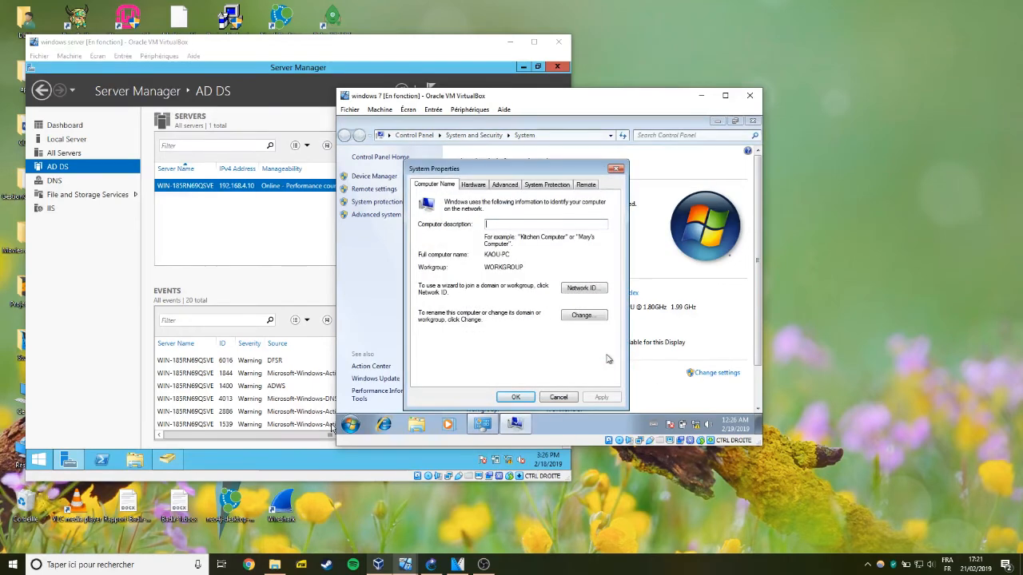
left_click(581, 318)
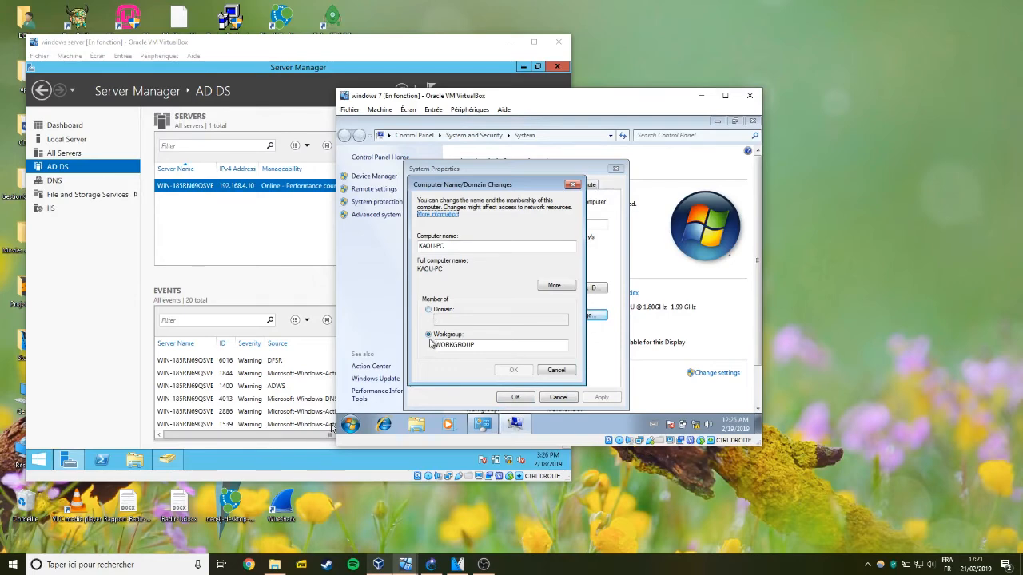
Step: Set the Windows 7 computer's membership to the domain ENSAT.loc and submit the change
left_click(429, 311)
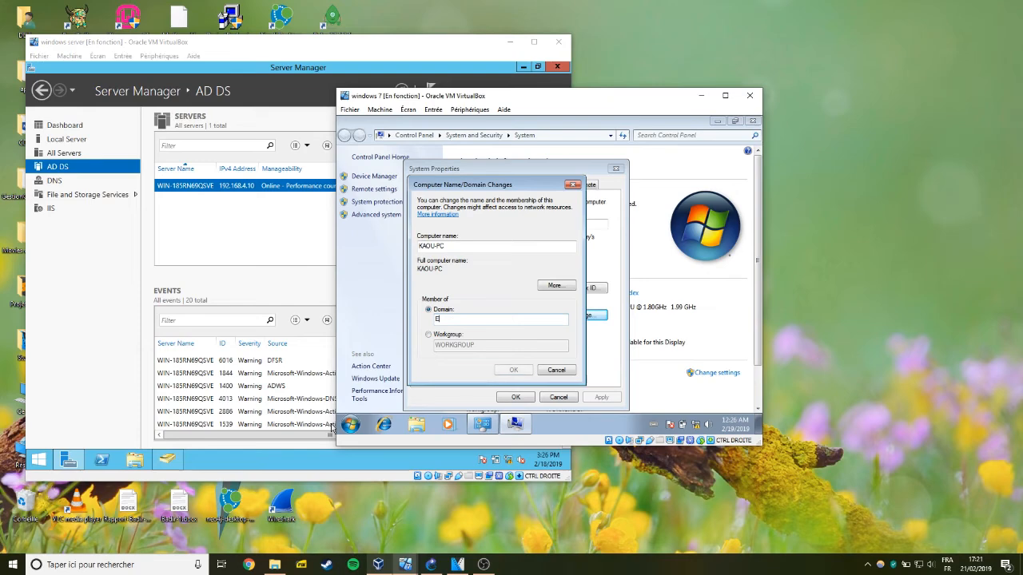
type("ENSAT.")
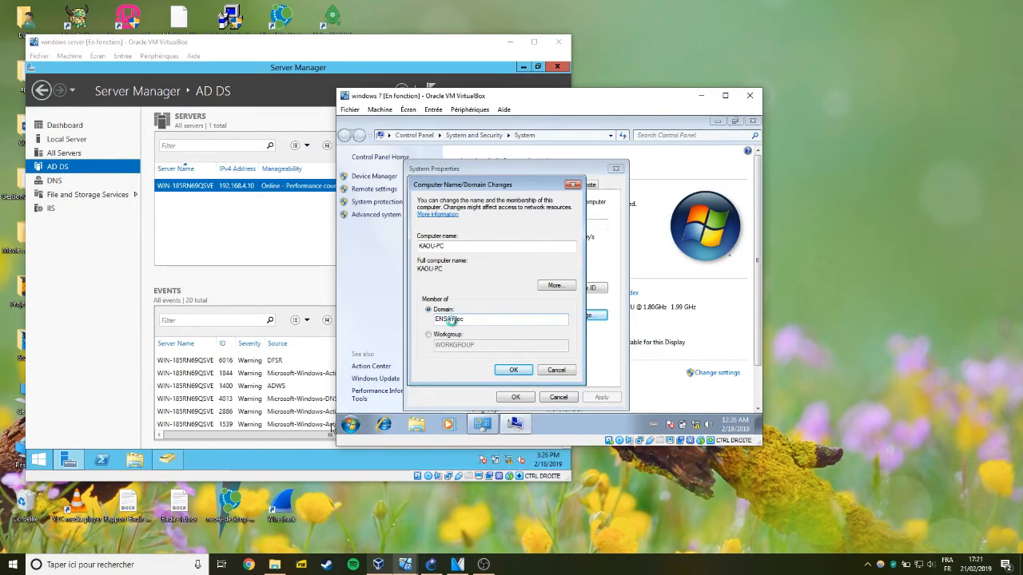
key("Return")
left_click(545, 320)
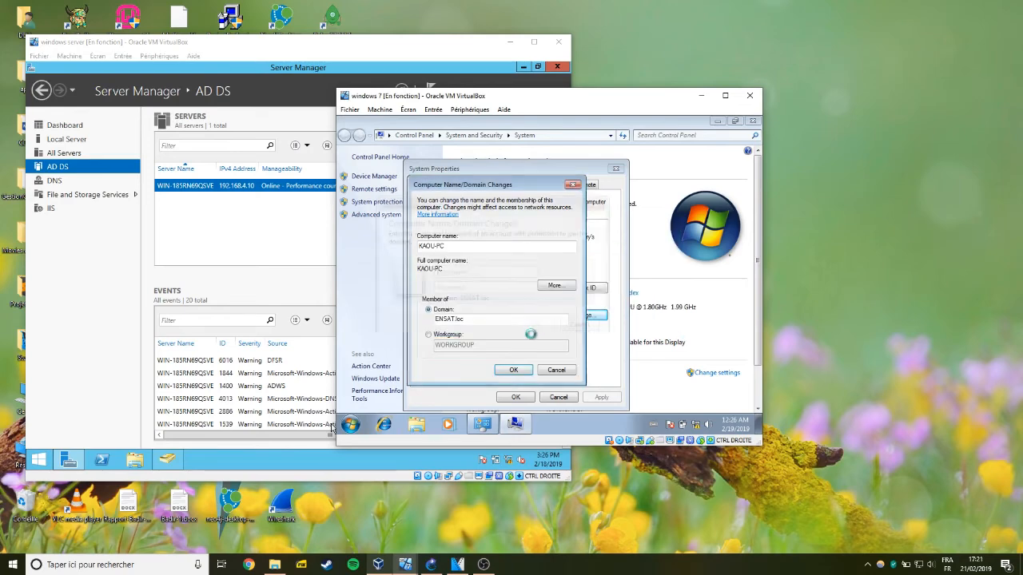
Step: Try to authorise the domain join with the account ENSAT\Administrator and its password
left_click(501, 273)
type("ENSAT")
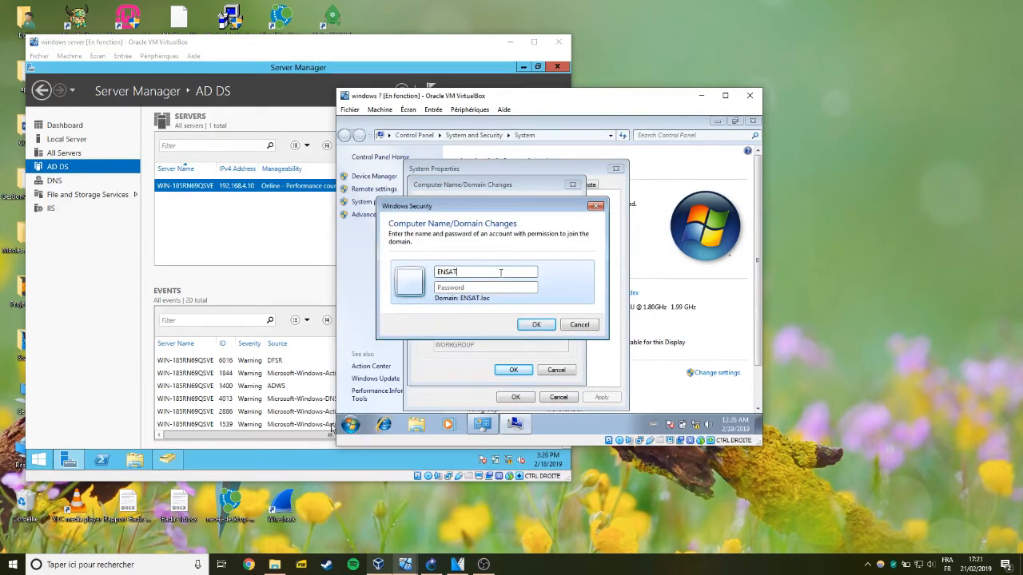
type("\\A")
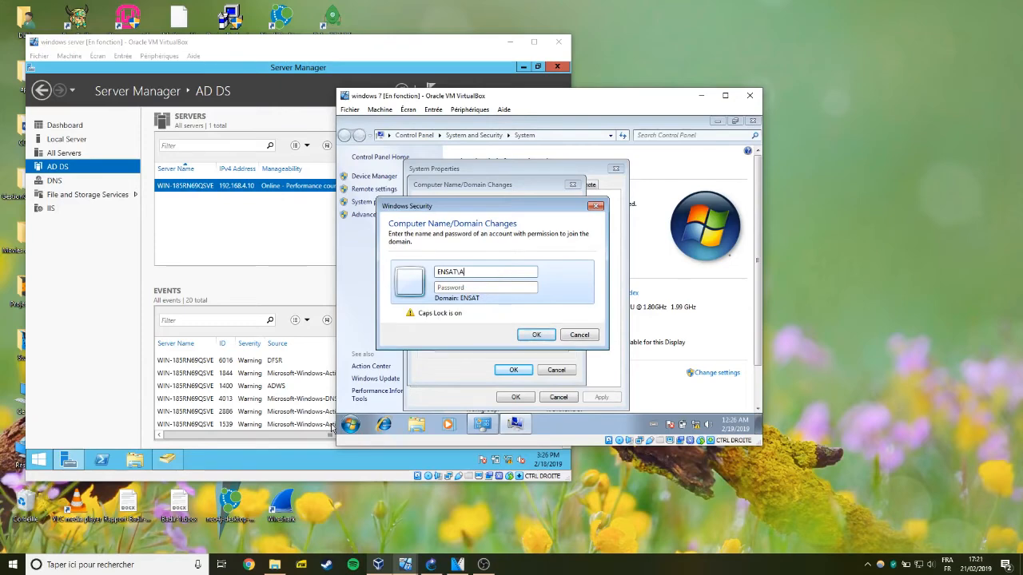
type("dministrator")
key("Tab")
type("************")
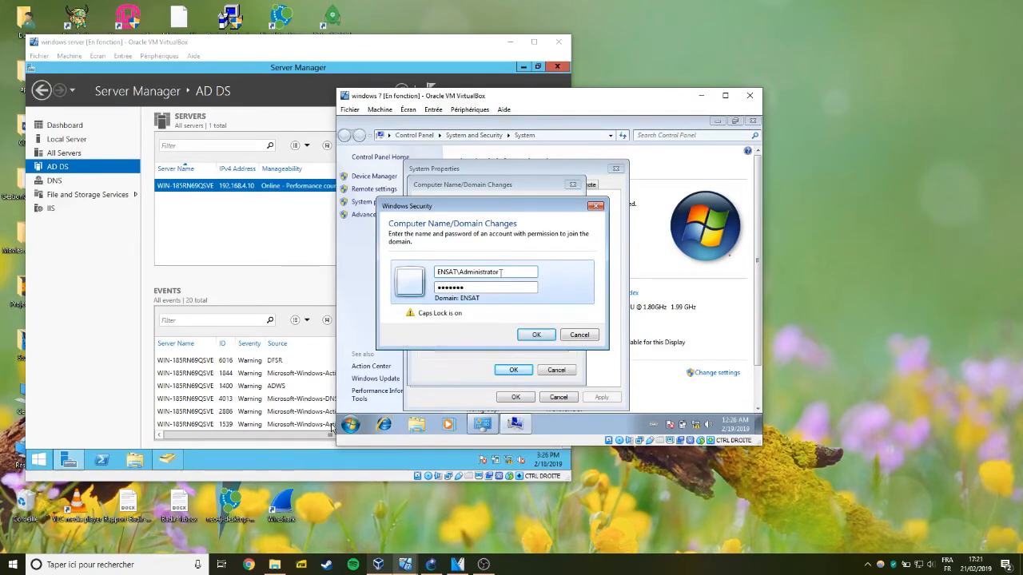
key("Return")
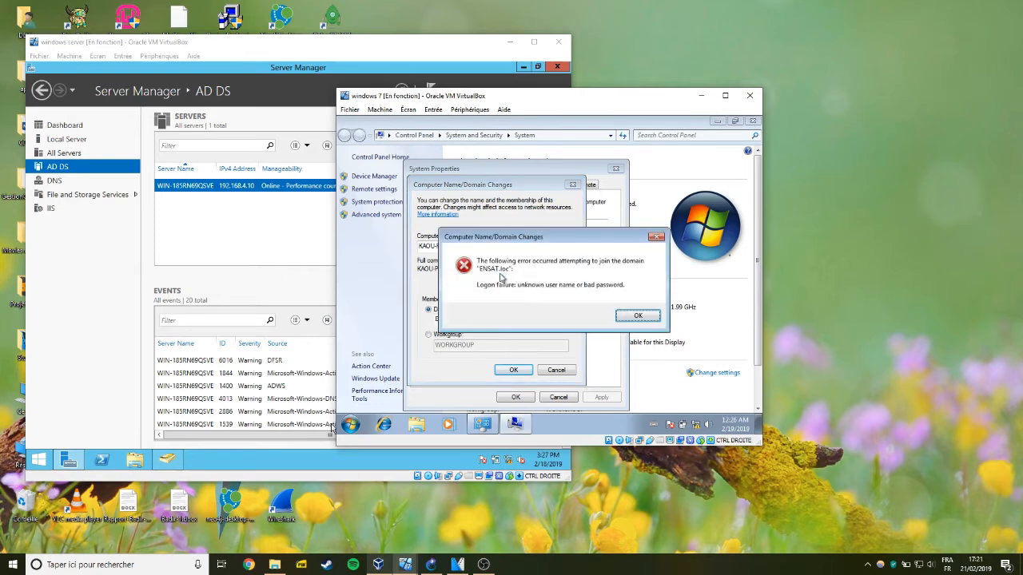
left_click(637, 315)
Step: Resubmit the ENSAT.loc domain join, keep the computer name despite the duplicate-name warning, and authenticate as ENSAT\Administrator with the account password
left_click(511, 370)
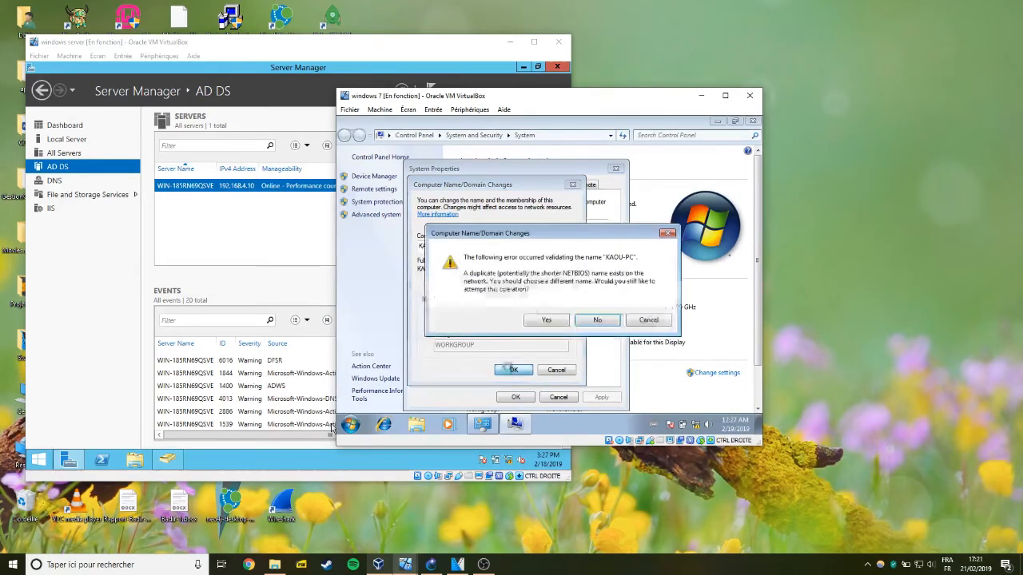
left_click(548, 320)
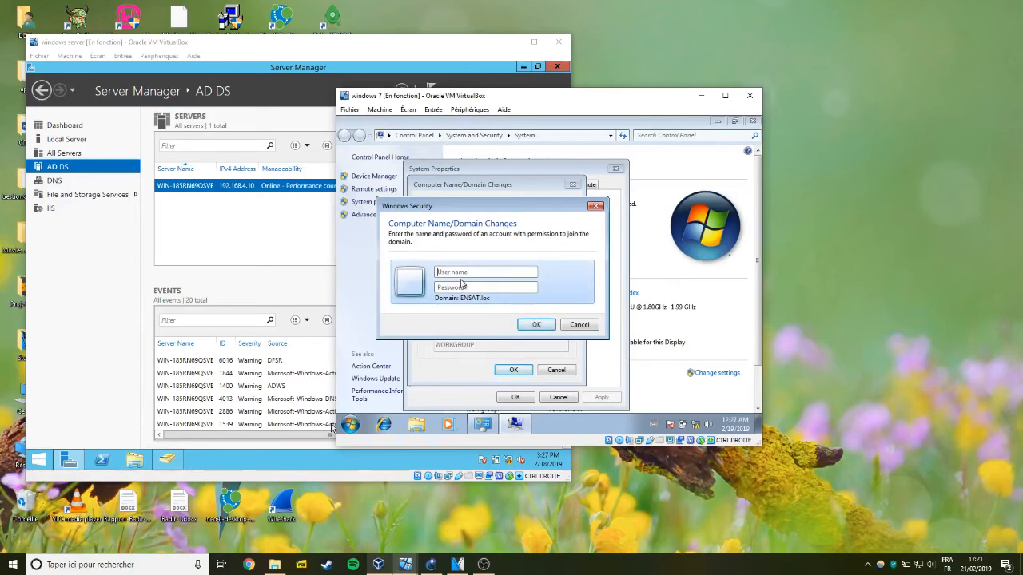
key("Caps_Lock")
type("ENSAT")
key("Caps_Lock")
type("\\Admin")
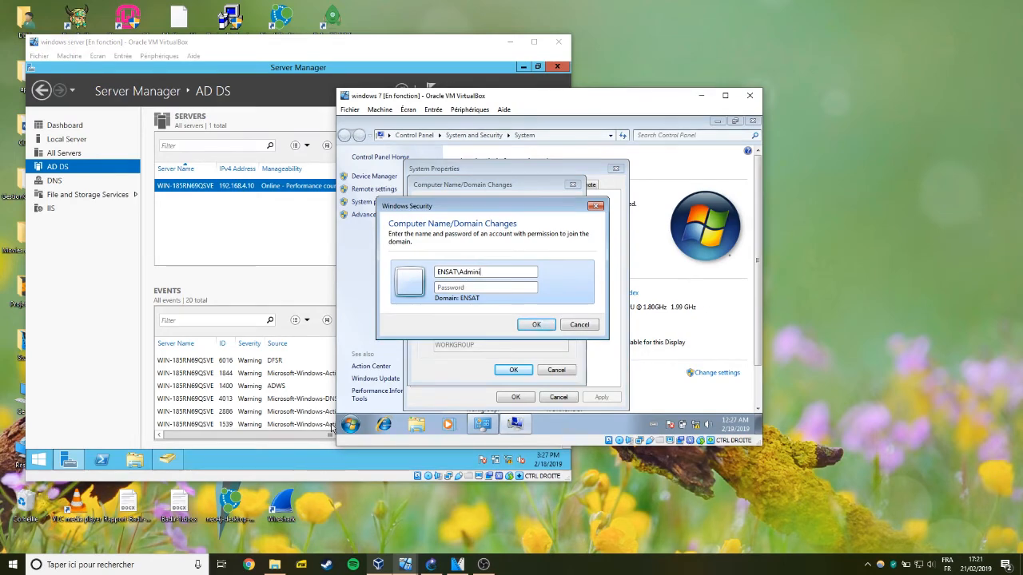
type("istrator")
key("Tab")
type("a***")
key("Caps_Lock")
key("Caps_Lock")
type("**")
key("Return")
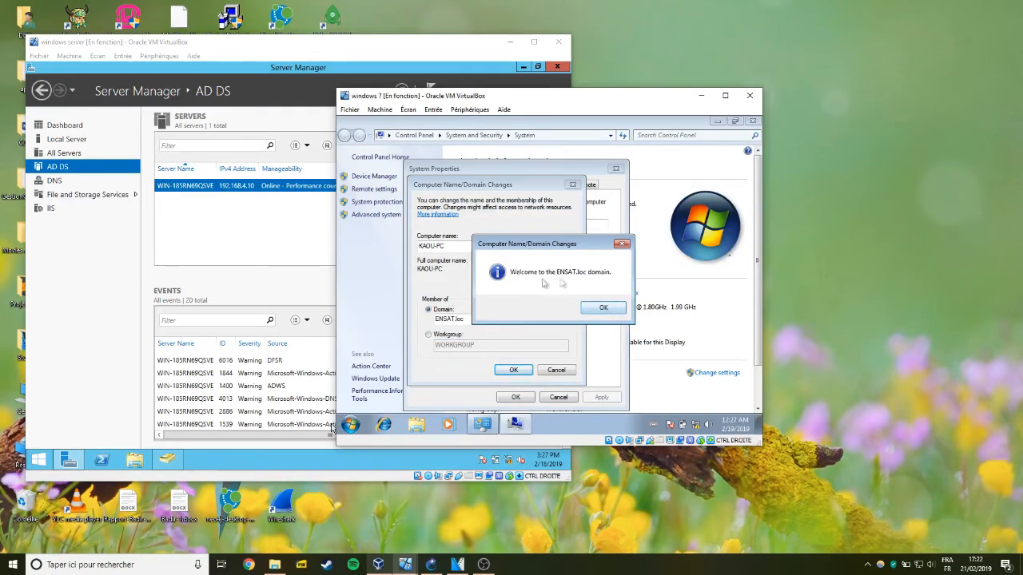
Step: Acknowledge the domain join messages, close the system properties and restart Windows 7 immediately to apply the change
left_click(595, 307)
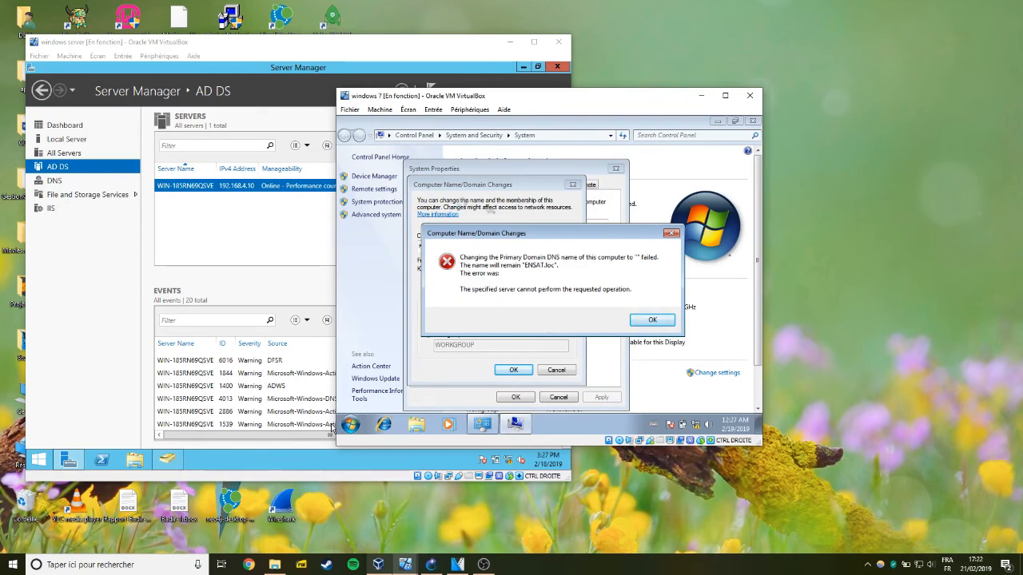
left_click(639, 321)
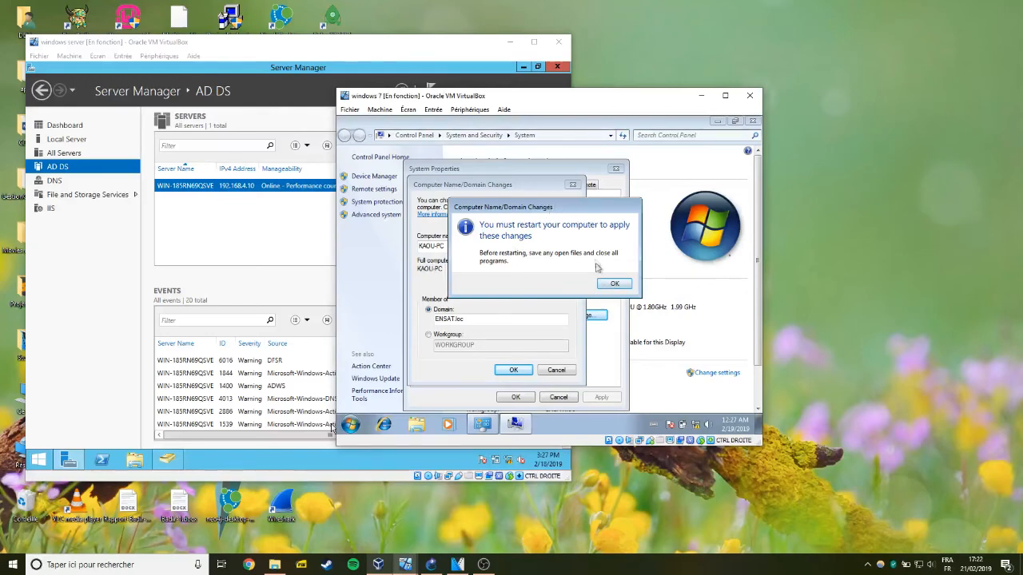
left_click(615, 285)
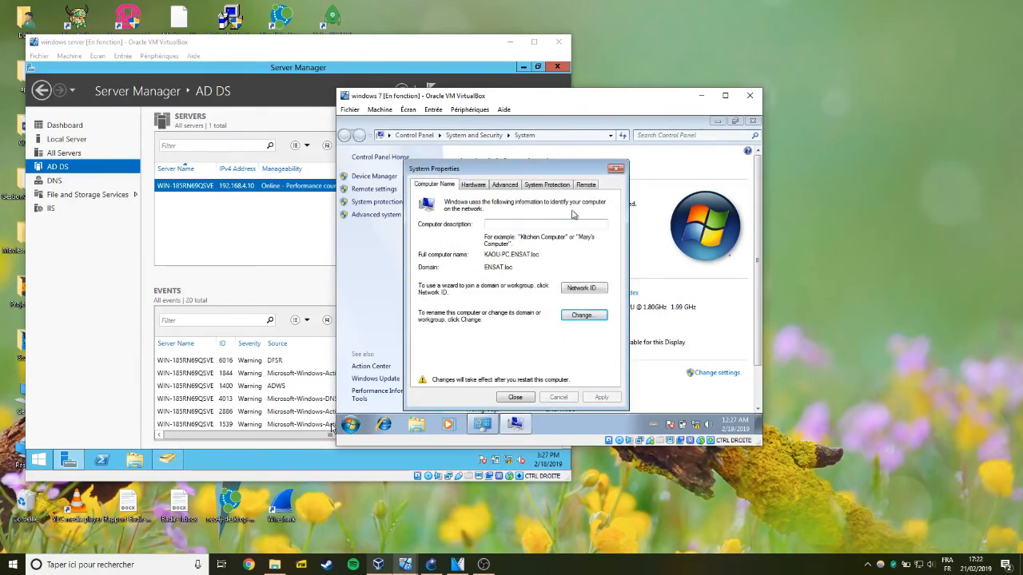
left_click(617, 169)
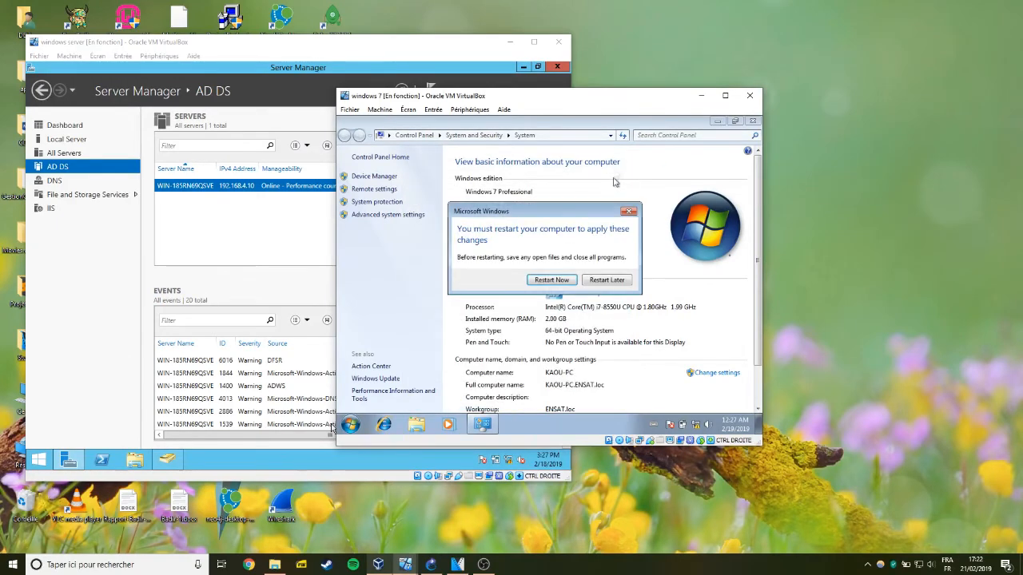
left_click(561, 283)
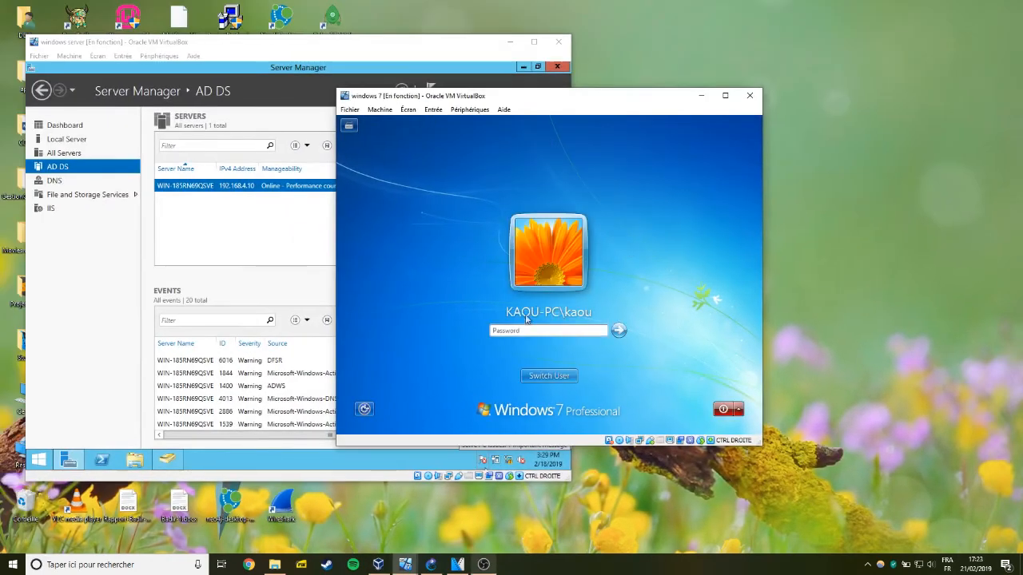
Step: Log on to Windows 7 with the local account by entering its password
left_click(544, 328)
key("Tab")
left_click(547, 331)
type("•")
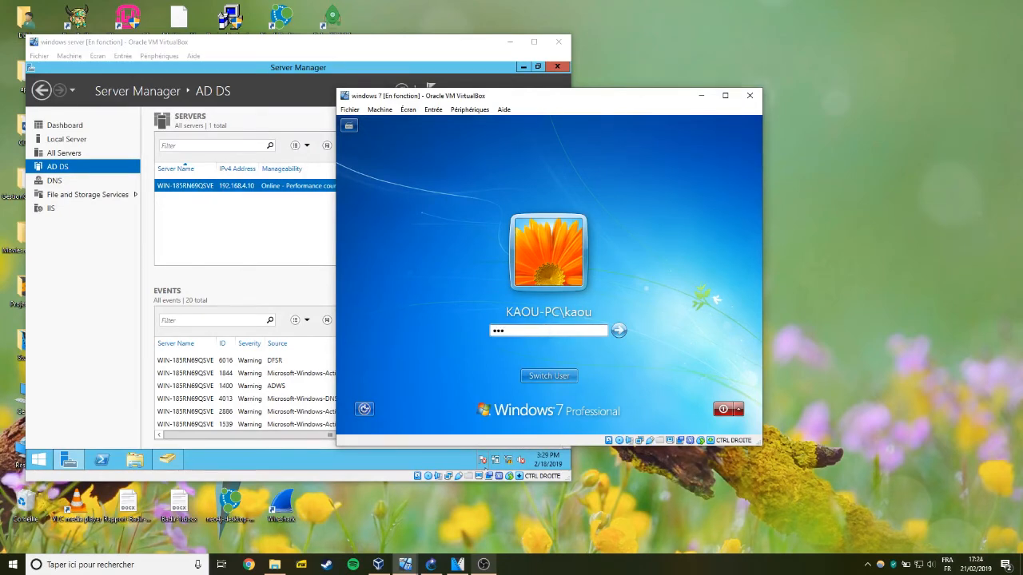
type("••")
key("Return")
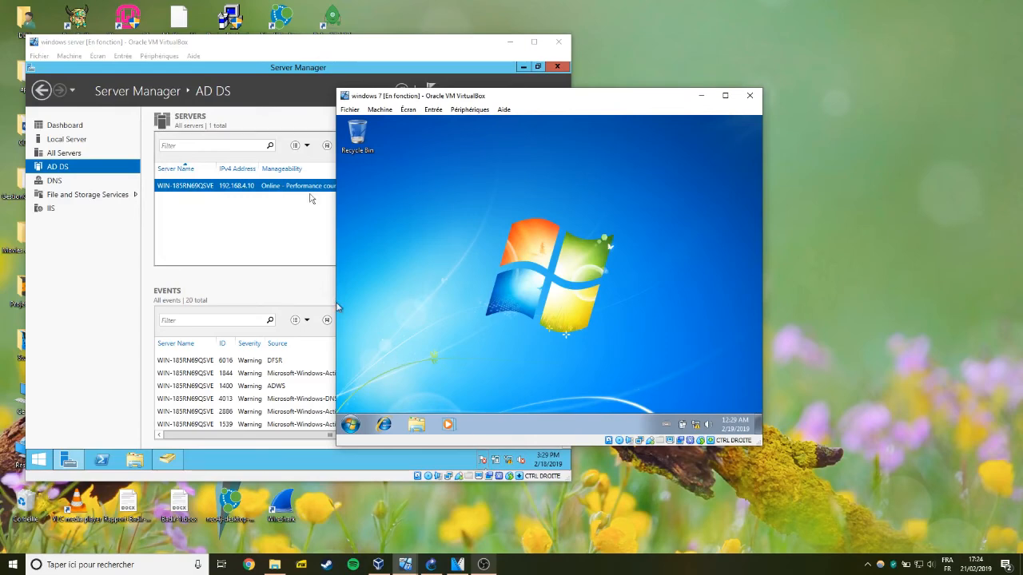
Step: Switch to the Windows Server machine and view the Computers container of ENSAT.loc in Active Directory Users and Computers
left_click(344, 53)
left_click_drag(359, 55, 431, 60)
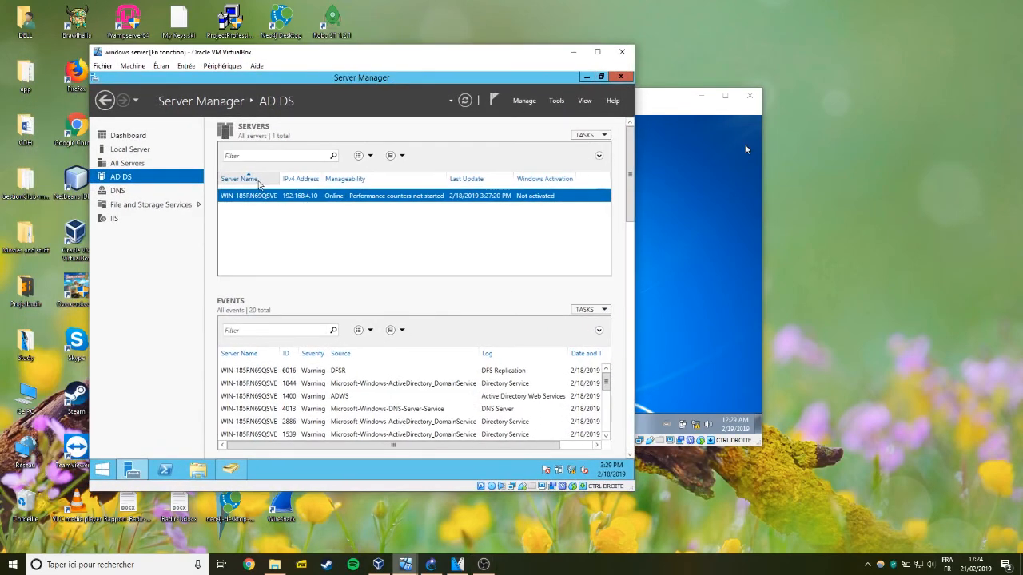
right_click(264, 197)
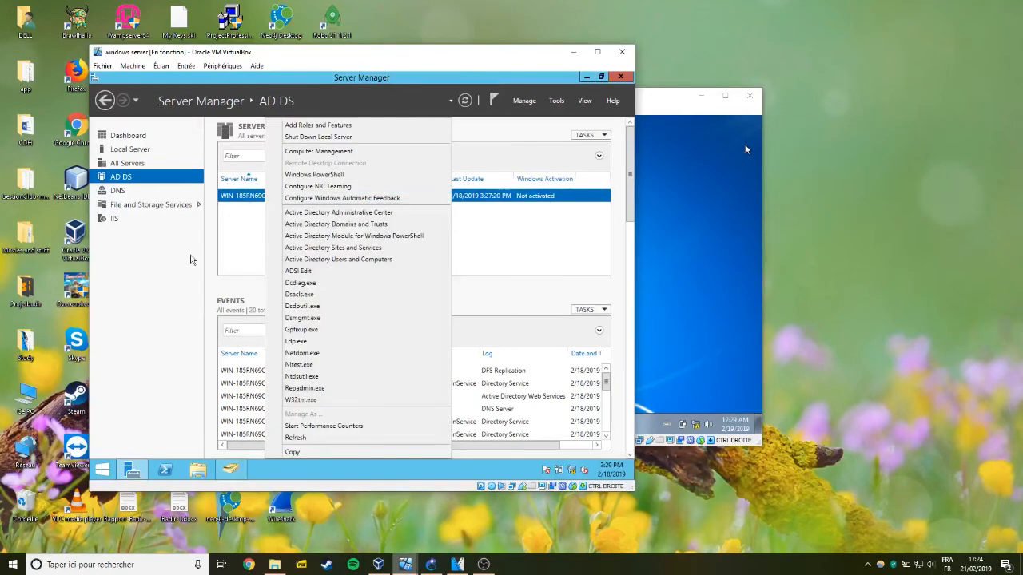
left_click(167, 277)
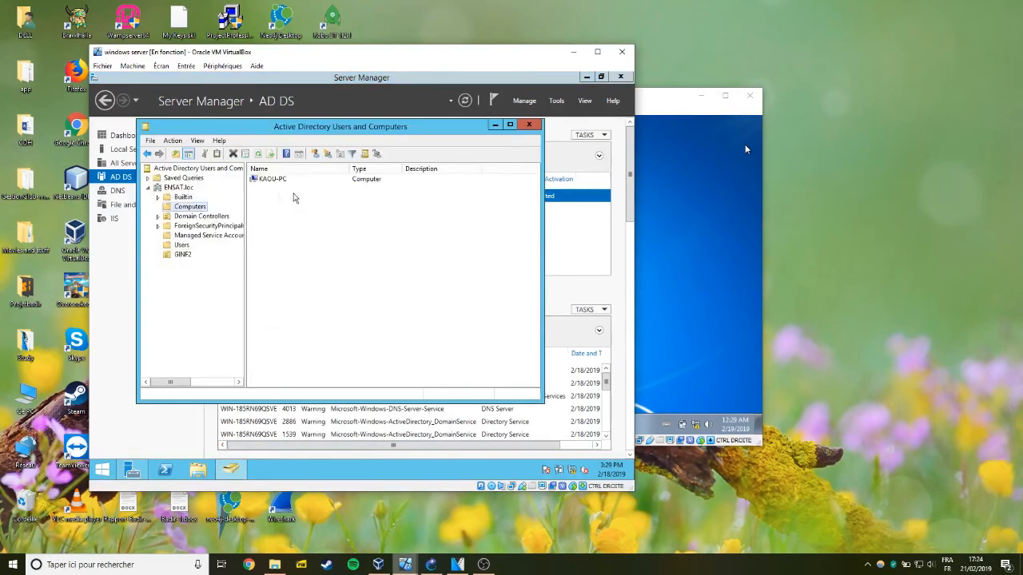
Step: Check the user account in the GINF2 organizational unit and the contents of the Users container
left_click(182, 255)
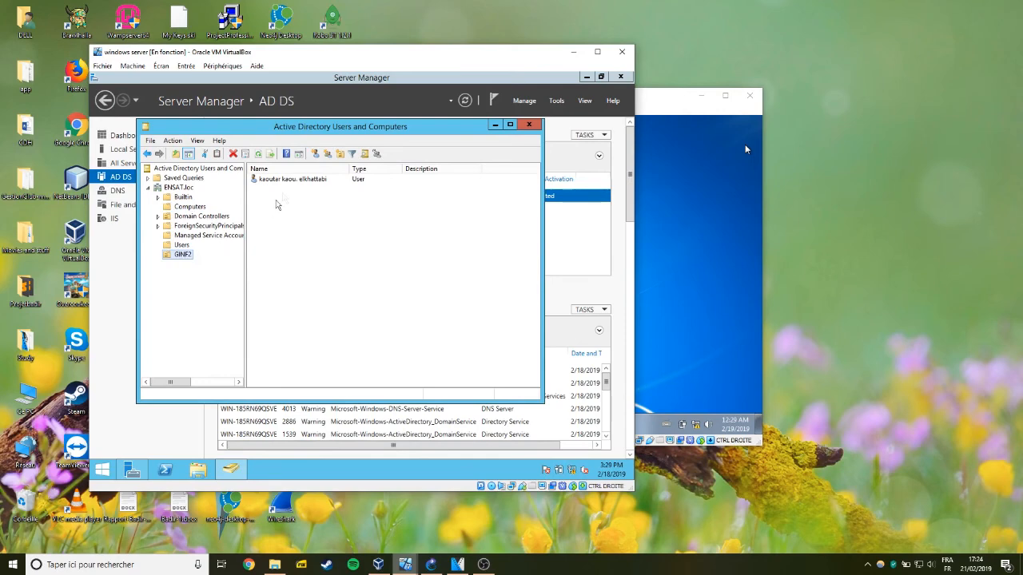
left_click(301, 180)
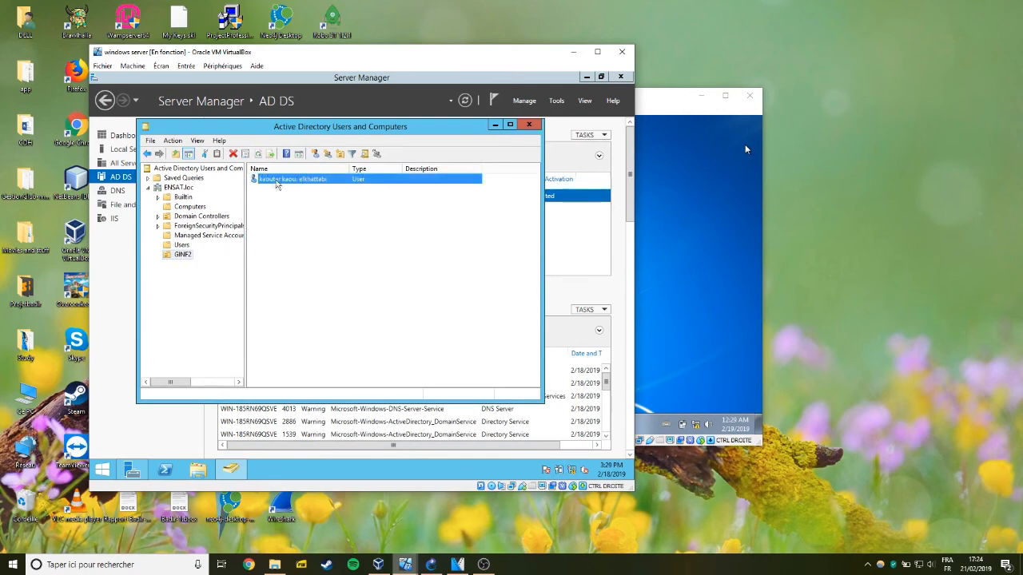
left_click(182, 246)
right_click(186, 247)
key("Escape")
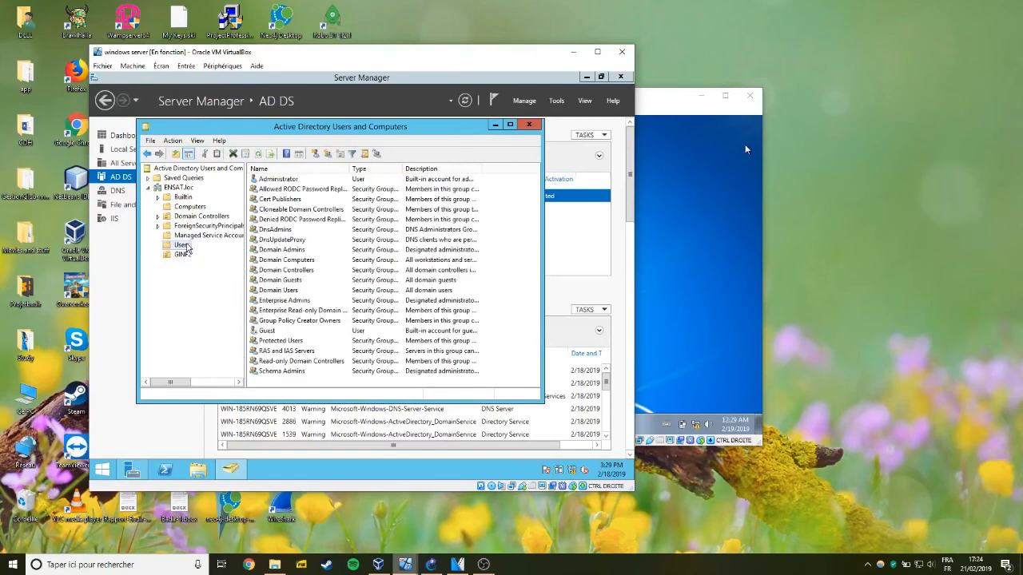
Step: View the types of new objects that can be created in the GINF2 organizational unit, without creating any
left_click(184, 254)
right_click(188, 254)
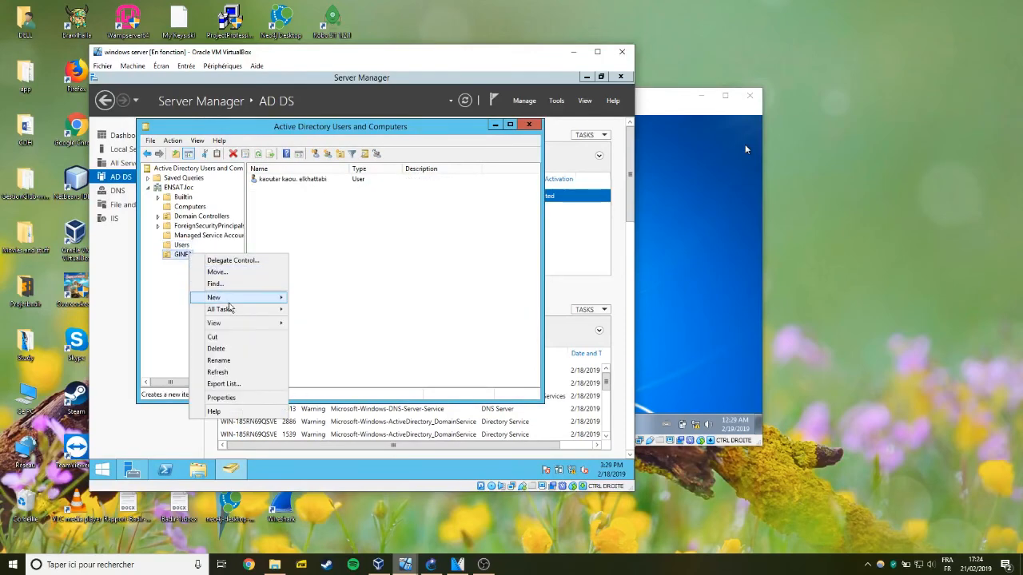
mouse_move(267, 299)
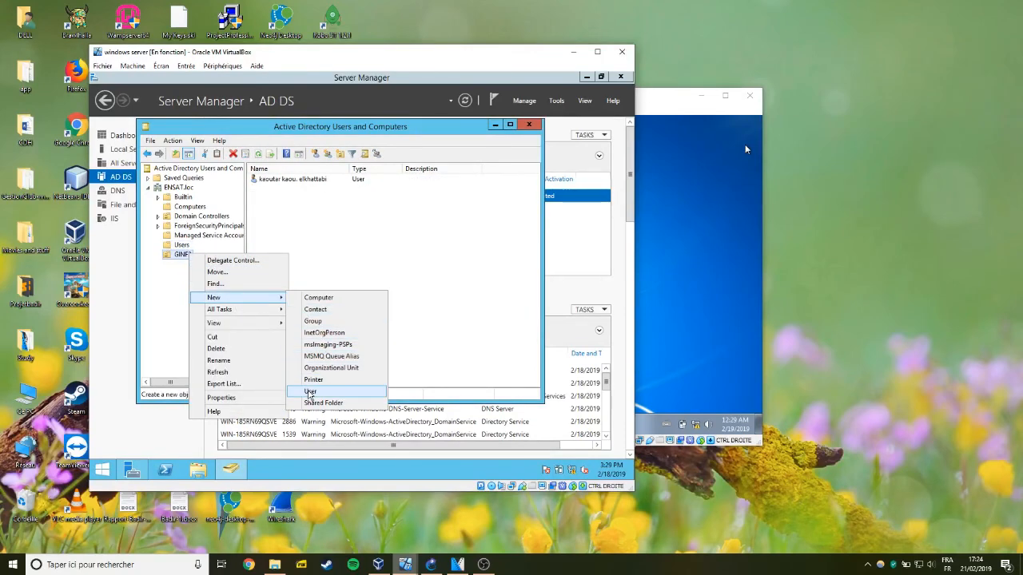
left_click(322, 245)
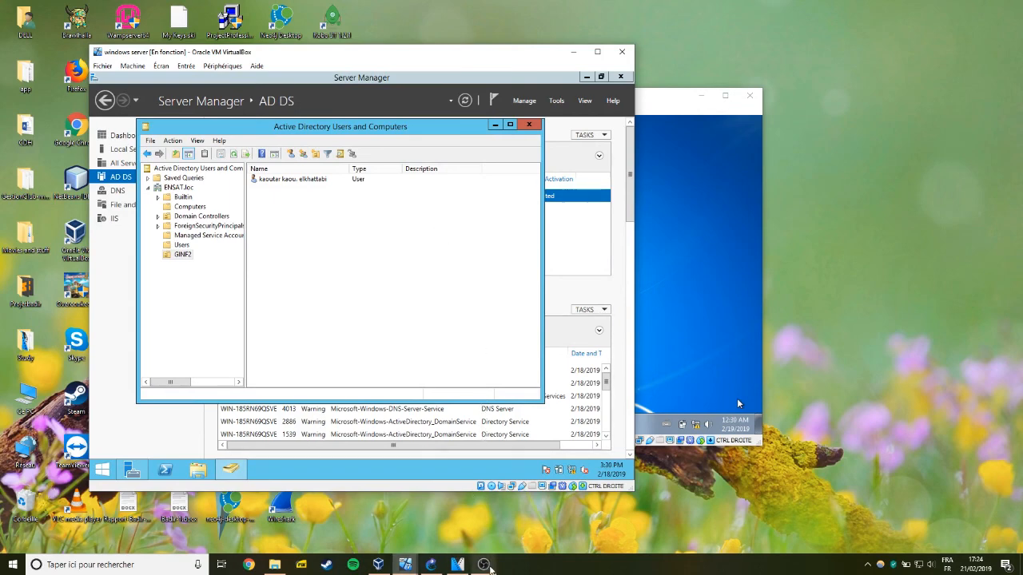
left_click(489, 569)
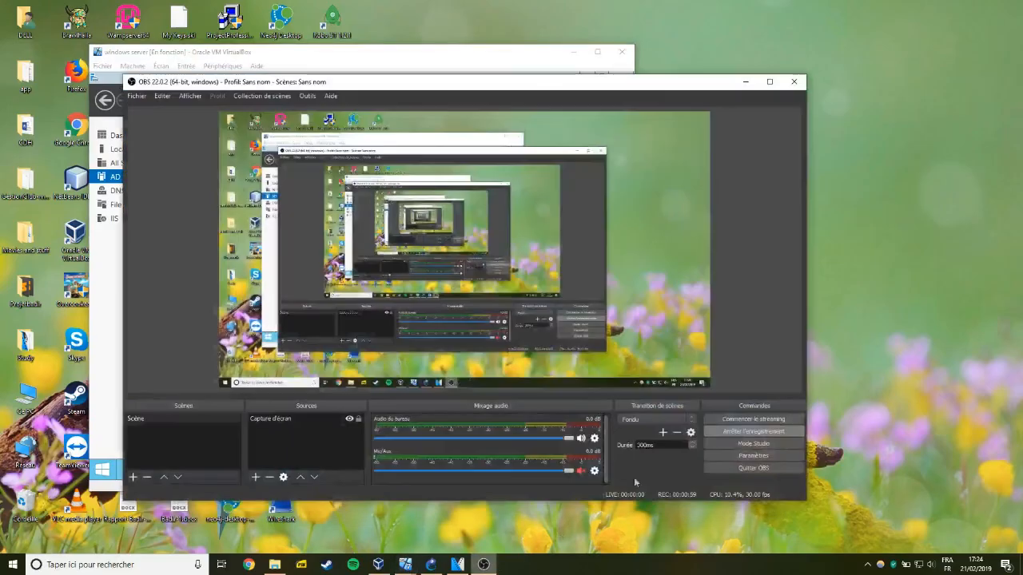
left_click(738, 433)
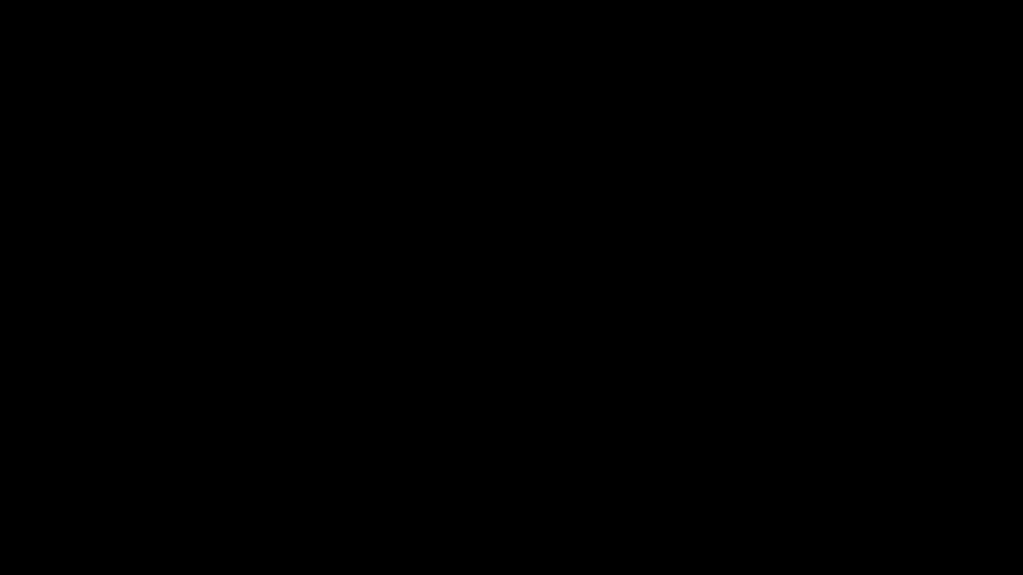